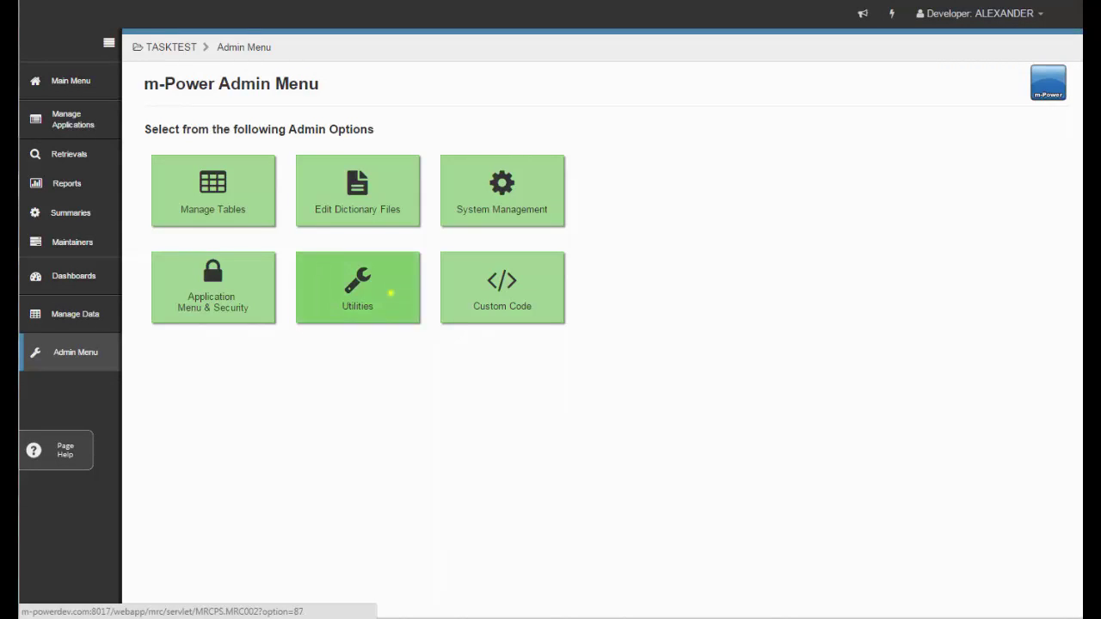
Step: Open the Task & Message Configuration of the Messaging & Scheduled Tasks utility and examine the mpower_server property
left_click(391, 293)
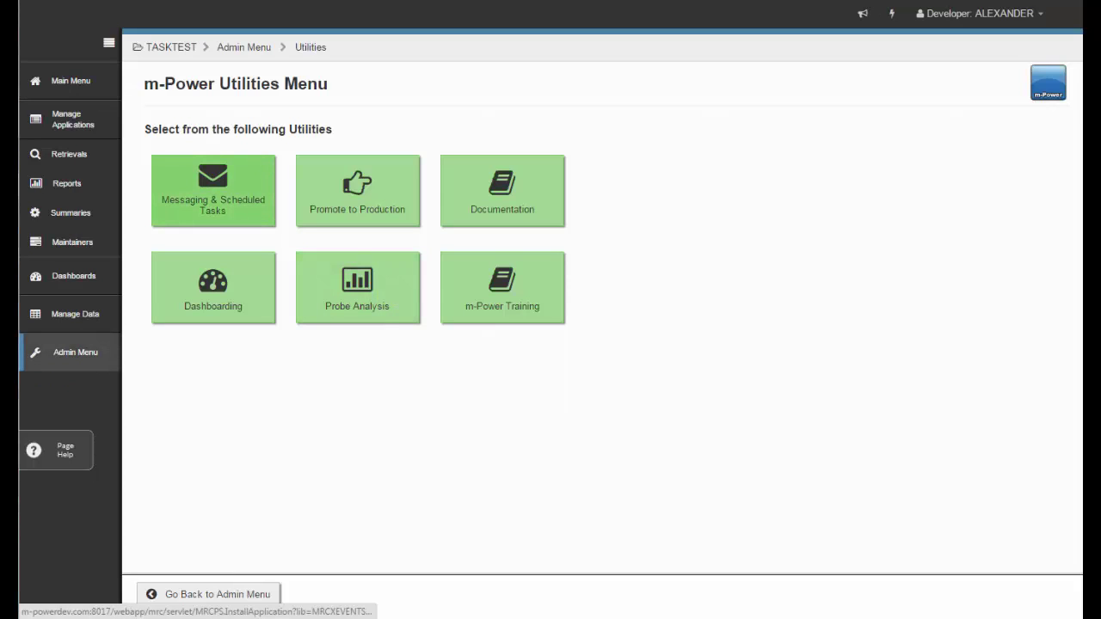
left_click(246, 209)
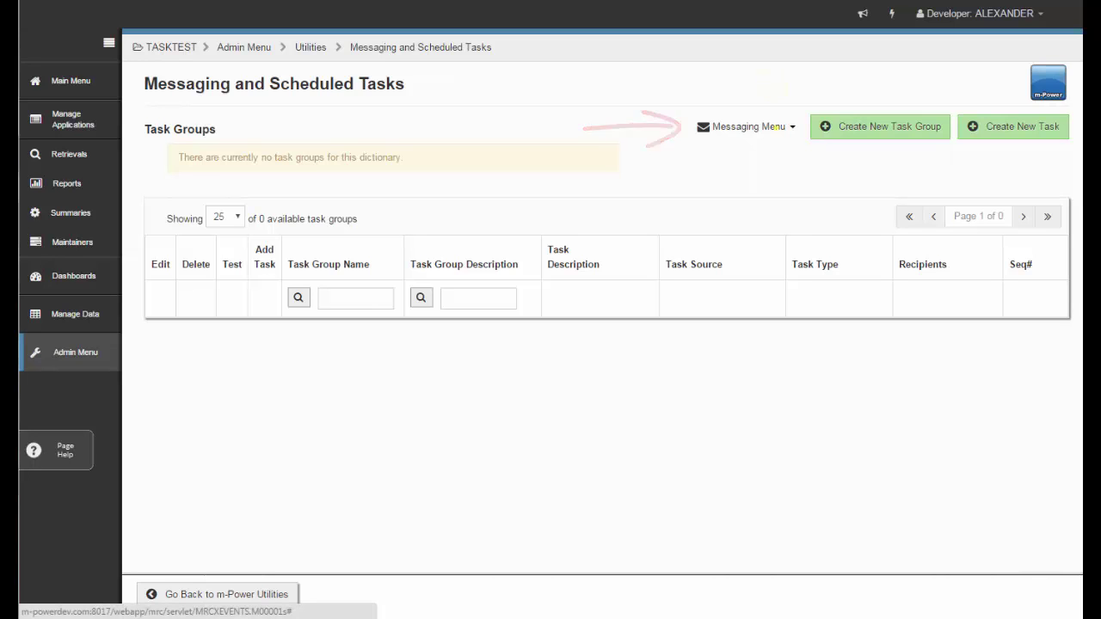
left_click(747, 126)
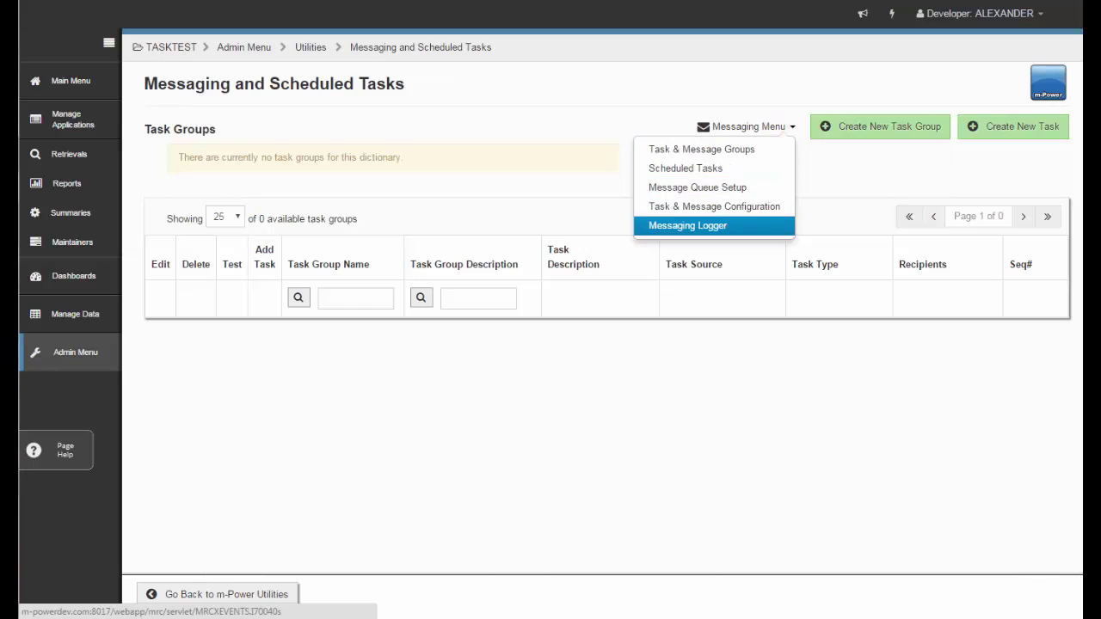
left_click(774, 207)
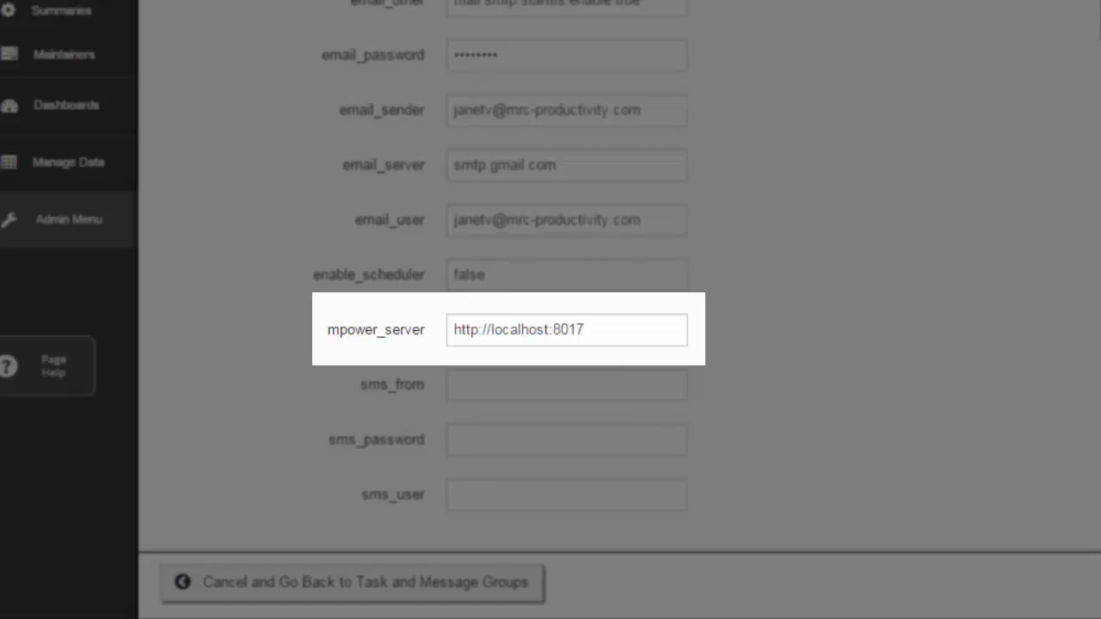
double_click(492, 329)
left_click(556, 330)
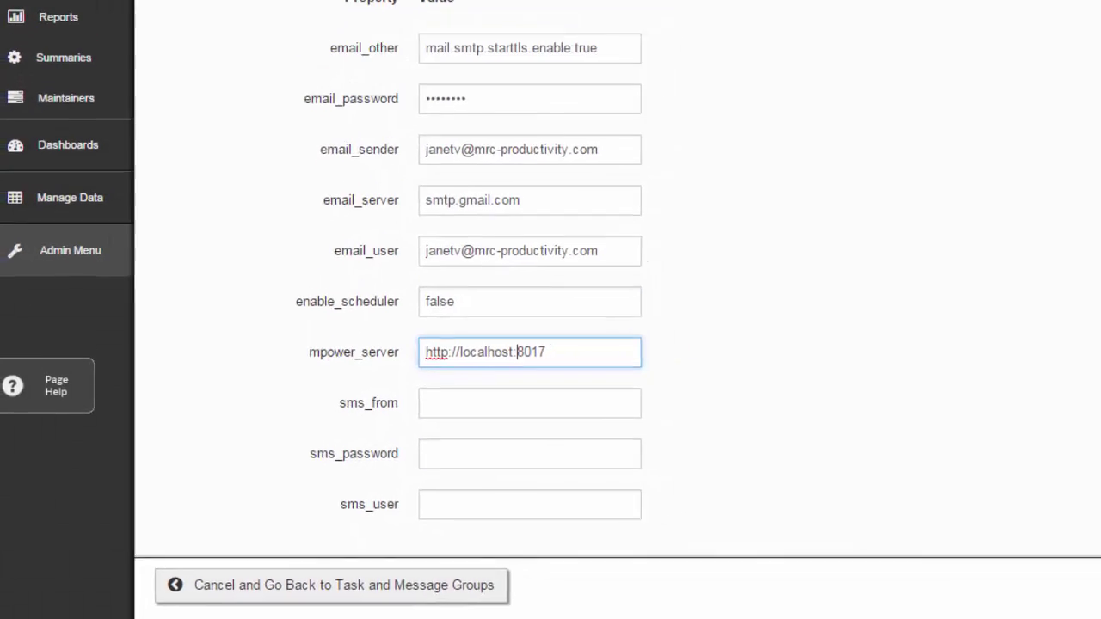
Step: Return to the Task & Message Groups and start creating a new task
left_click(989, 127)
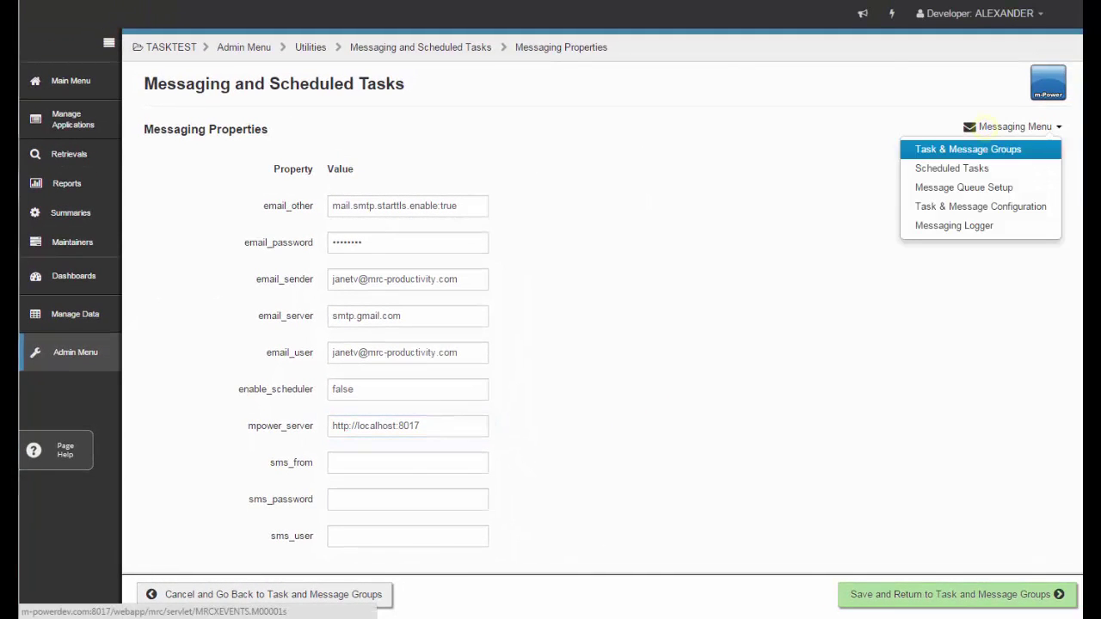
left_click(955, 148)
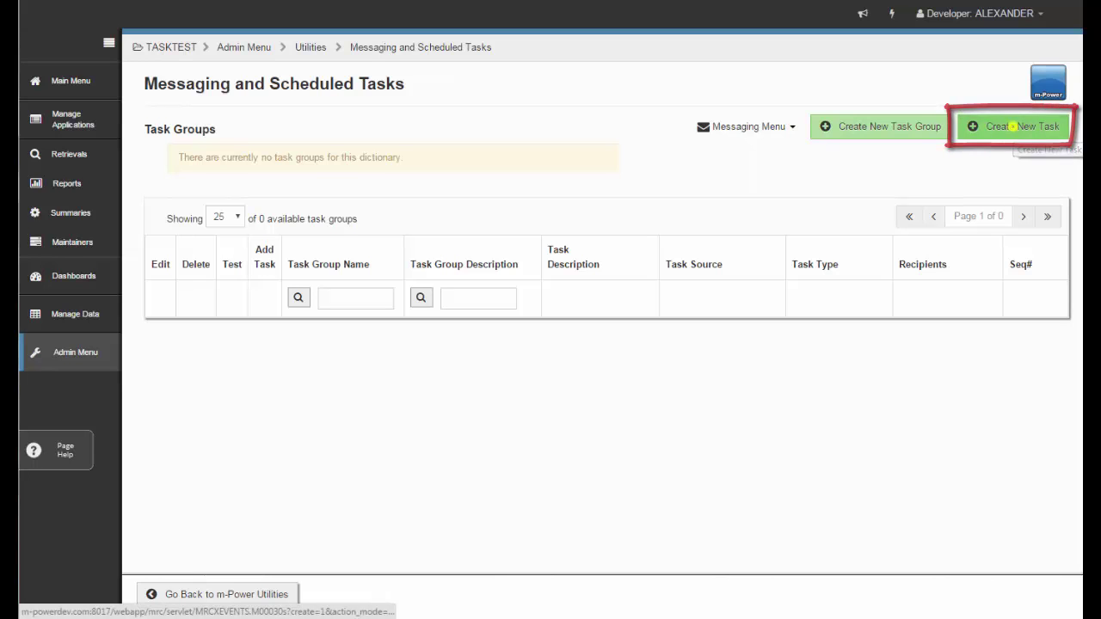
left_click(1014, 127)
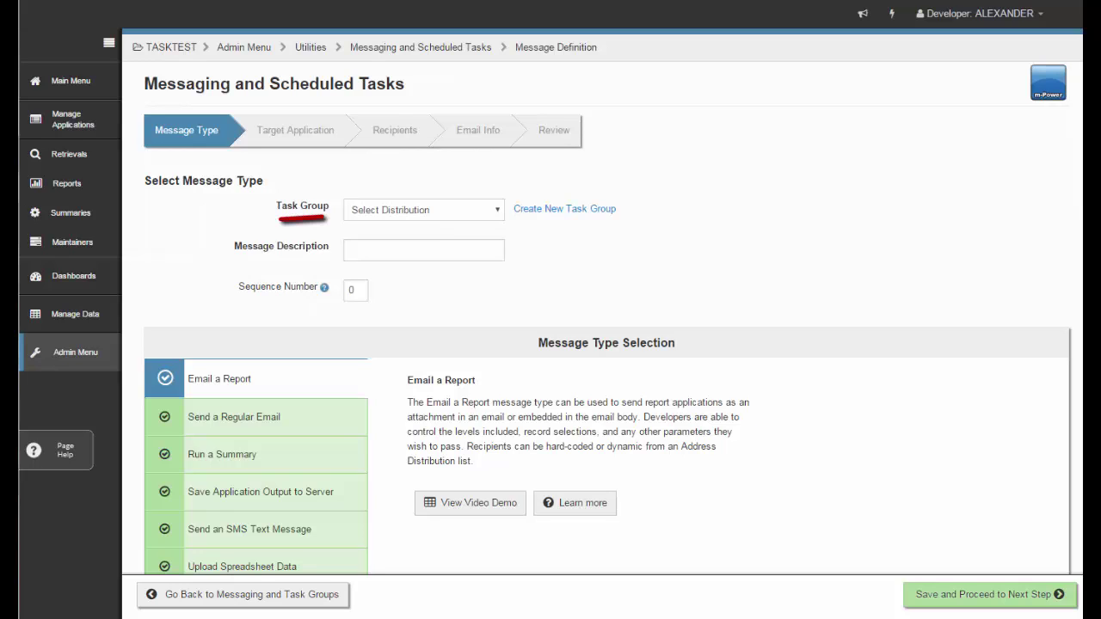
Step: Create a new task group named "New Task" for the message
left_click(382, 207)
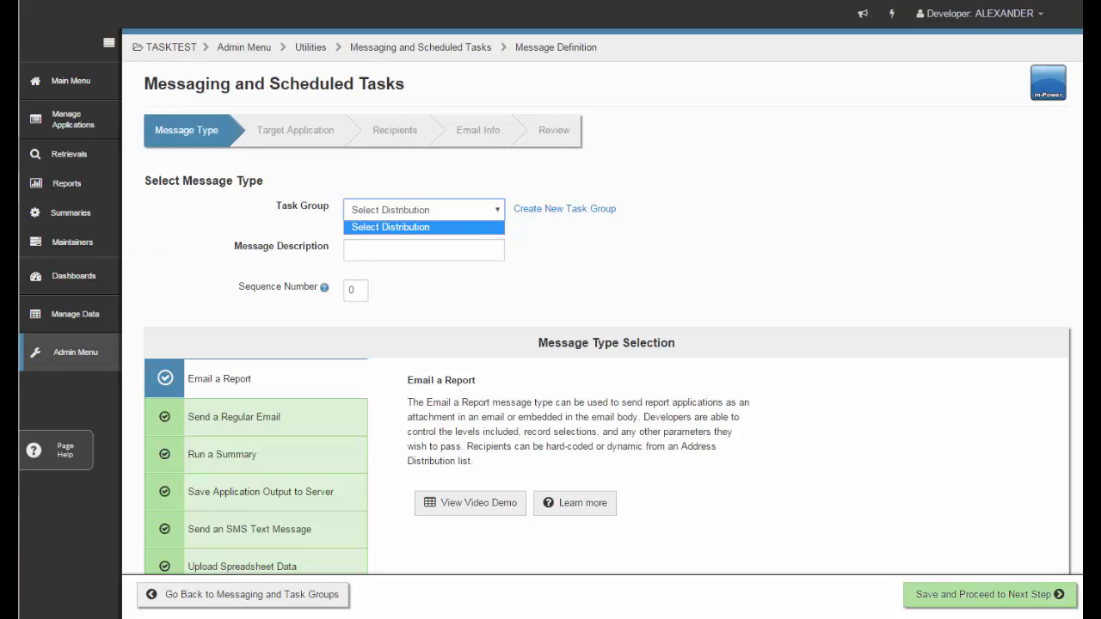
left_click(670, 266)
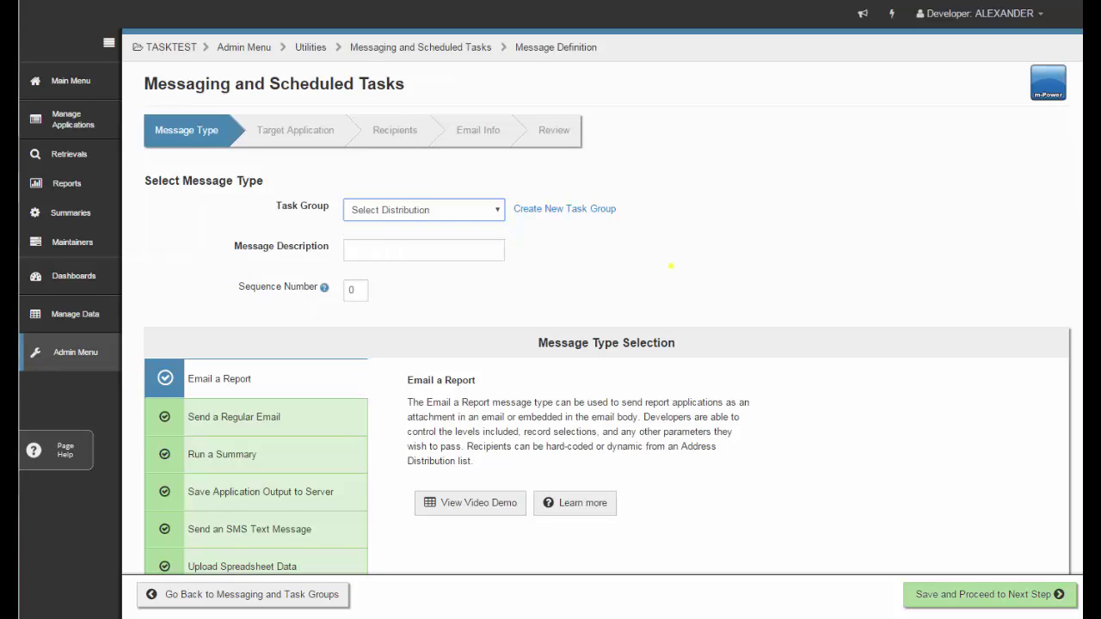
left_click(557, 209)
left_click(413, 209)
type("New Task")
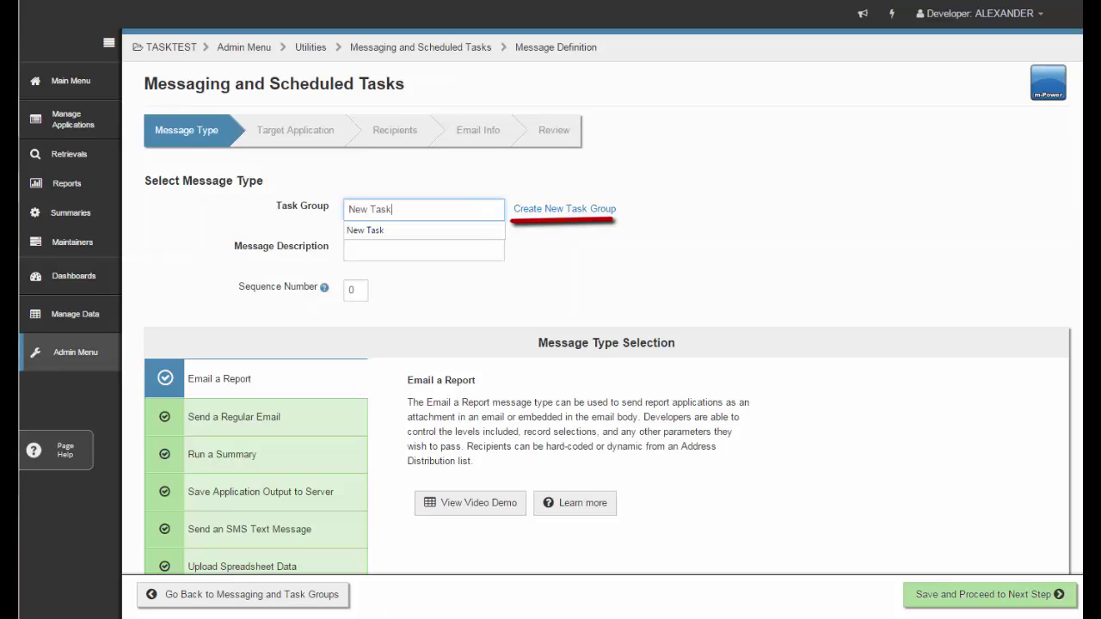
Step: Set the message description to "My Task", keep the Email a Report type, and save to proceed to the target application
left_click(441, 251)
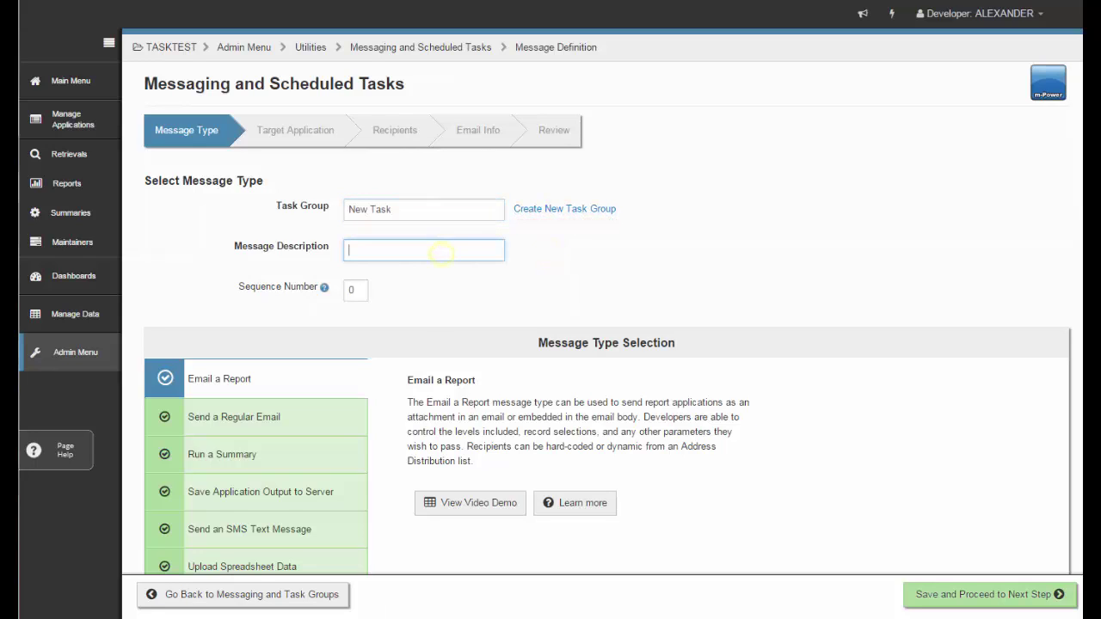
type("My Task")
left_click(729, 335)
double_click(351, 291)
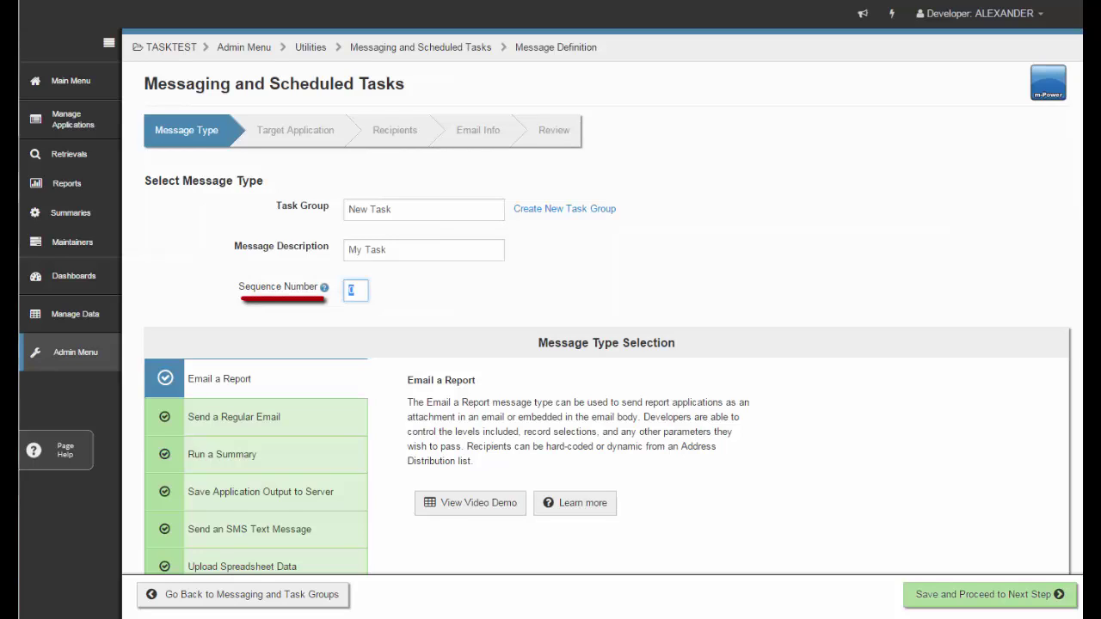
left_click(418, 298)
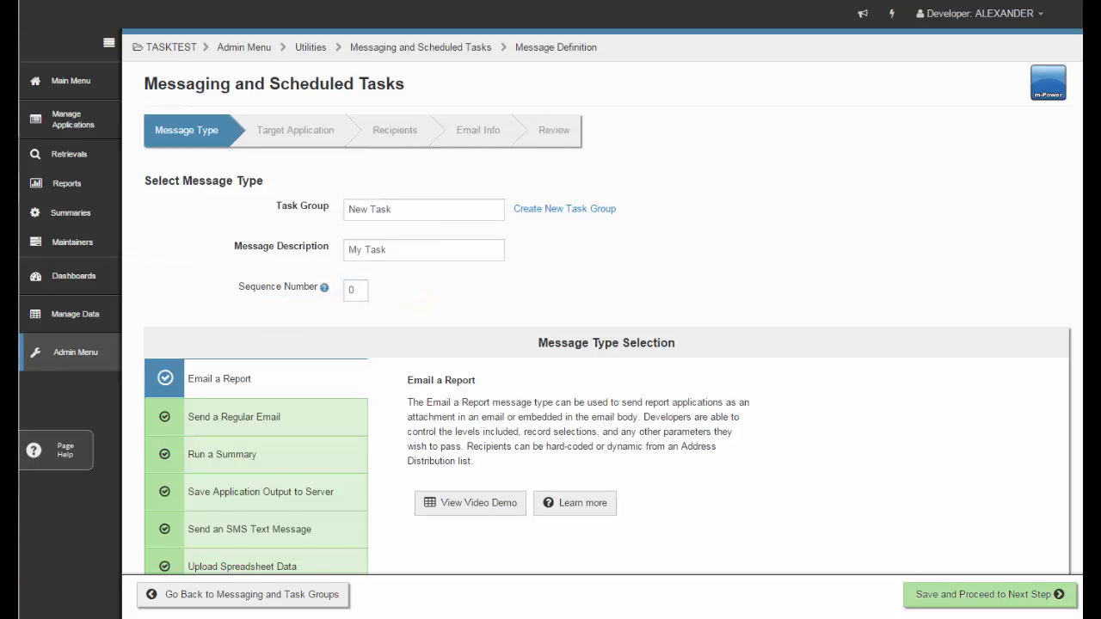
scroll(418, 299, "down", 1)
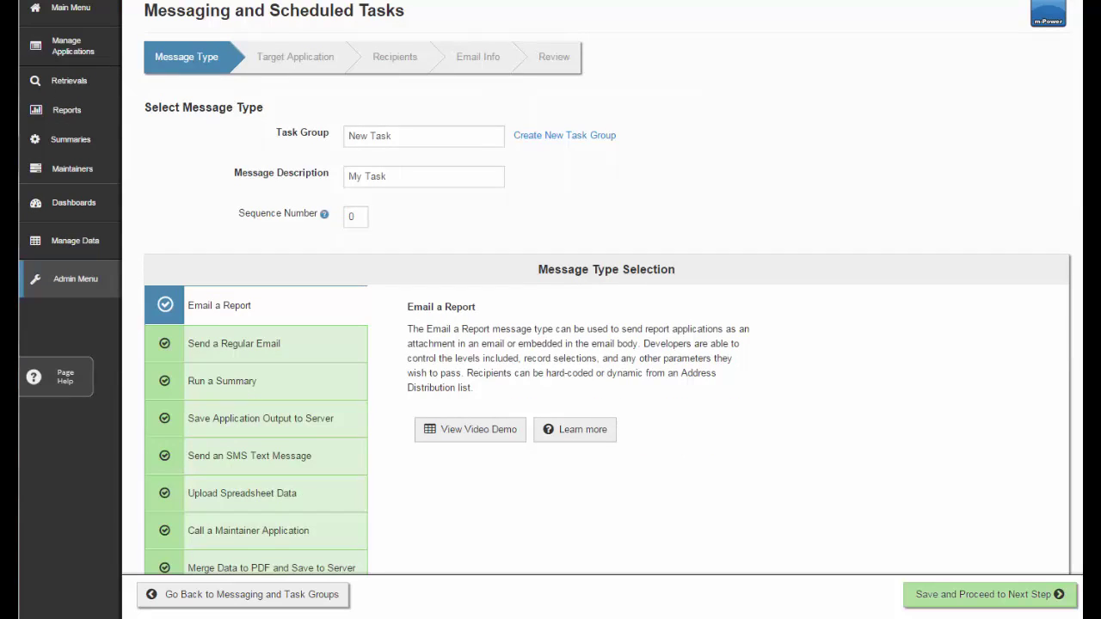
scroll(419, 299, "down", 1)
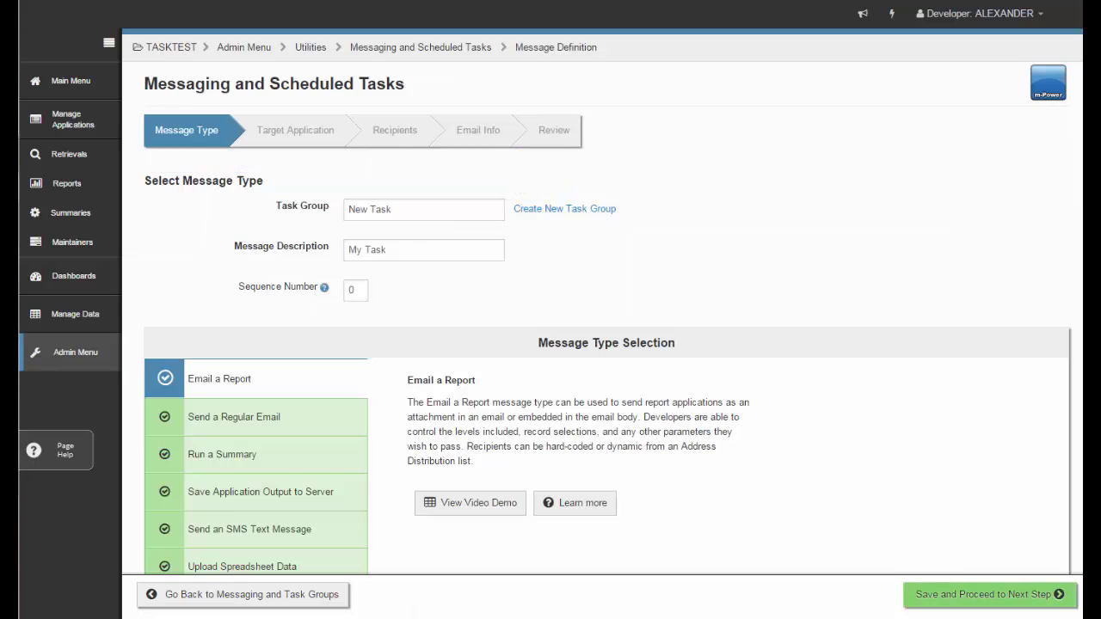
left_click(961, 594)
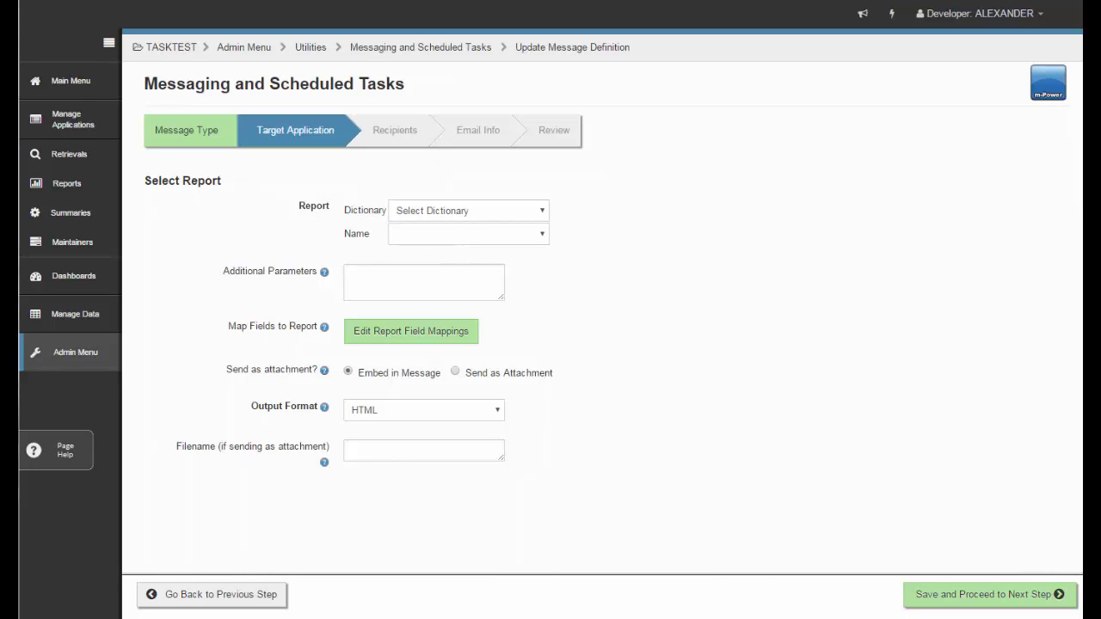
Step: Select the TASKTEST dictionary and its "1 - Web 2.0 Report" as the report to send
left_click(504, 213)
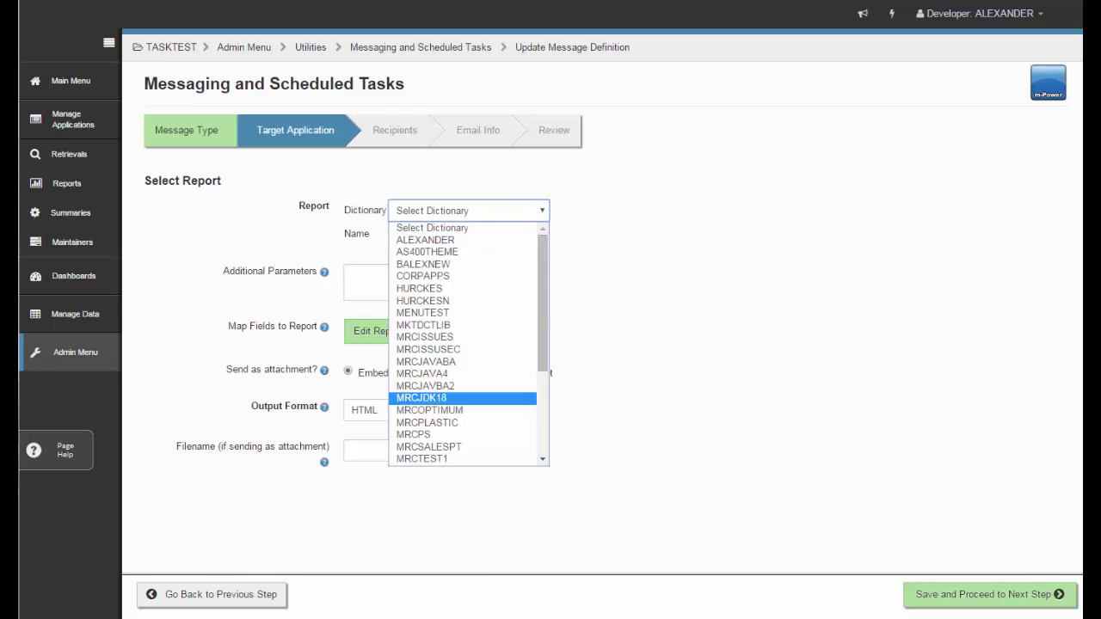
scroll(464, 400, "down", 2)
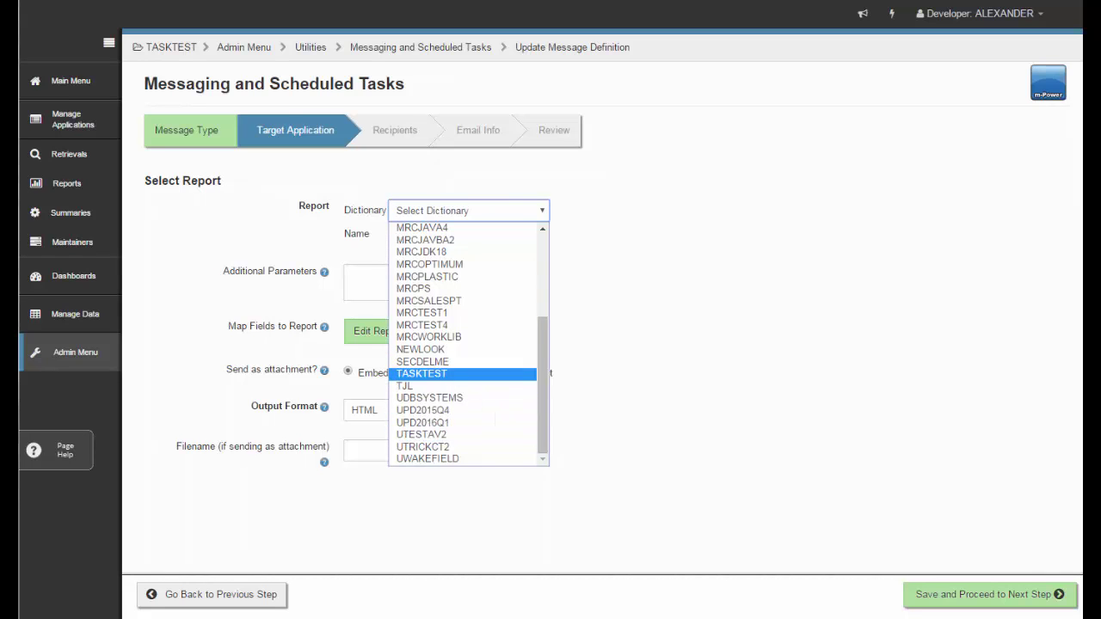
left_click(450, 374)
left_click(437, 234)
left_click(437, 262)
Step: Set the report's additional parameters to run=1&G_TOTAL=1
left_click(428, 279)
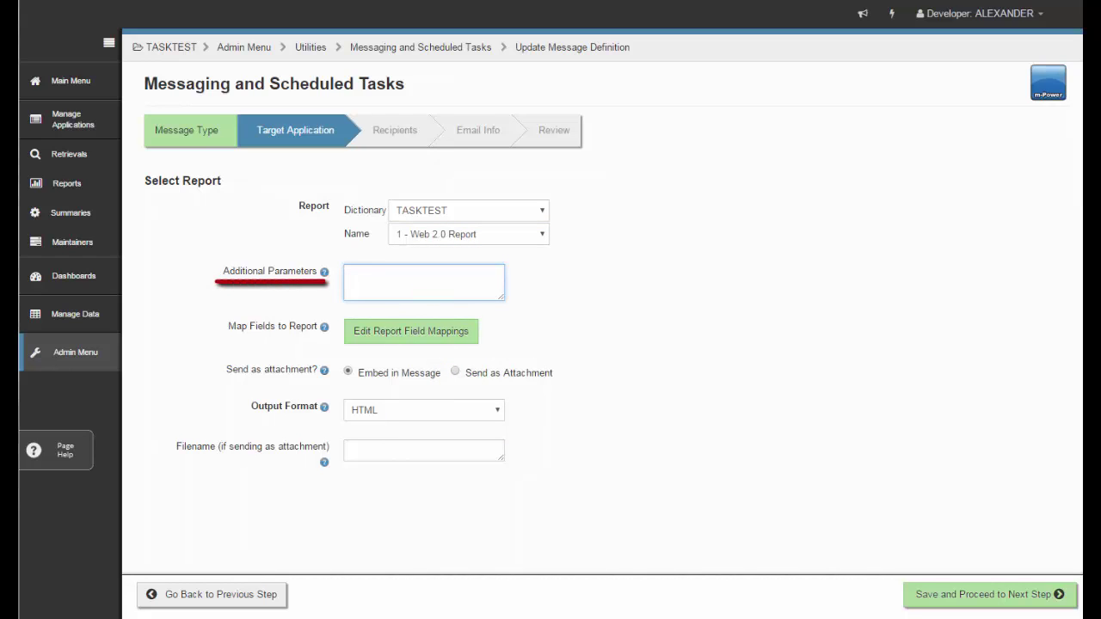
type("RUN=1")
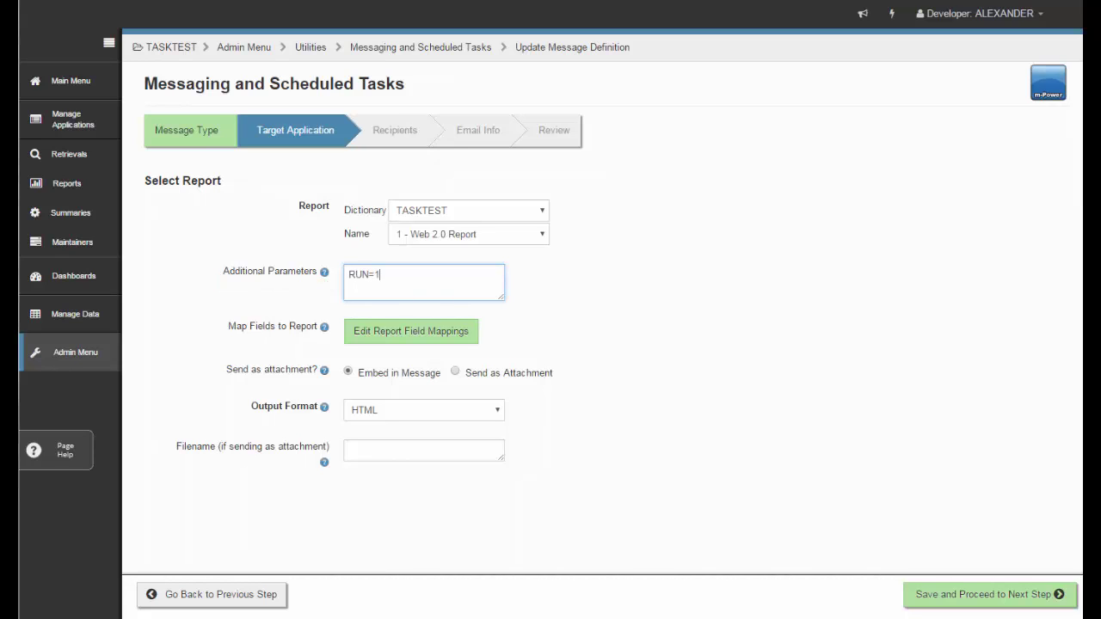
key("BackSpace")
key("BackSpace")
key("BackSpace")
key("BackSpace")
key("BackSpace")
type("rung")
key("BackSpace")
type("_")
type("=1&")
type("G_TOTAL=")
type("1")
left_click(702, 300)
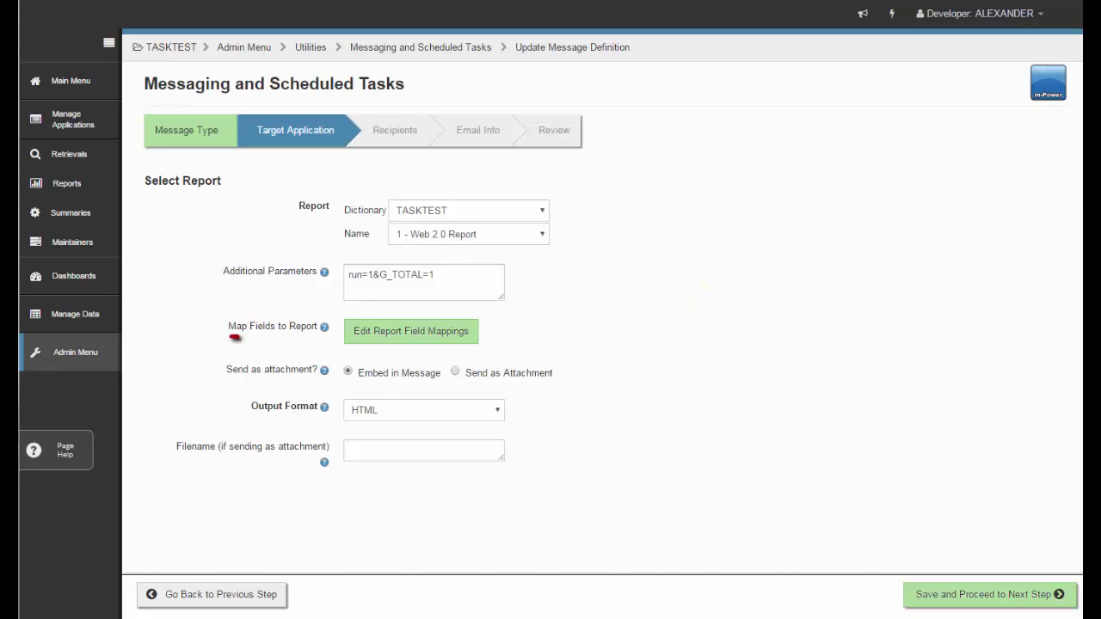
Step: Map the field name CUSNO to R001 in the report field mappings
left_click(438, 331)
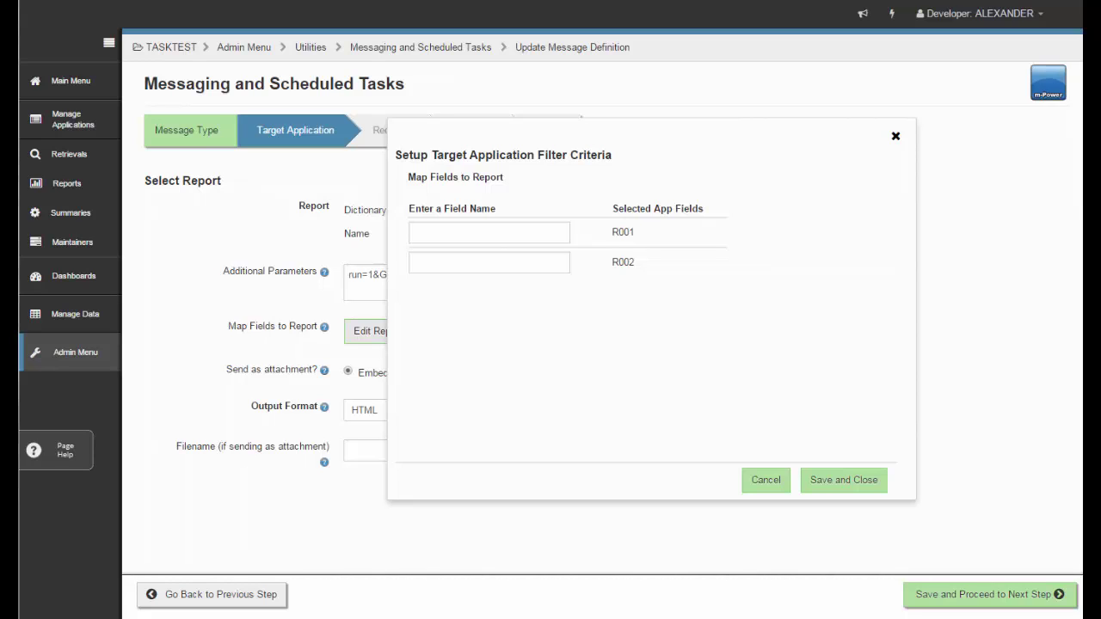
left_click(548, 231)
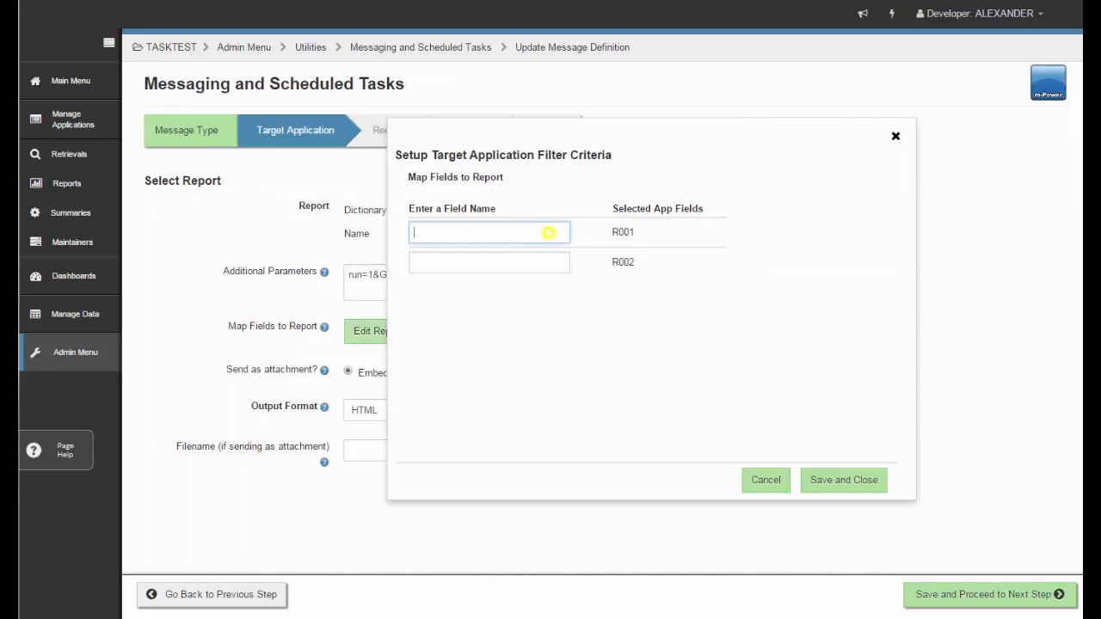
type("cusn")
key("BackSpace")
key("BackSpace")
key("BackSpace")
key("BackSpace")
type("CUSNO")
left_click_drag(405, 233, 644, 232)
Step: Map the field name ORDNO to R002 and save the report field mappings
left_click(492, 258)
type("ORDNO")
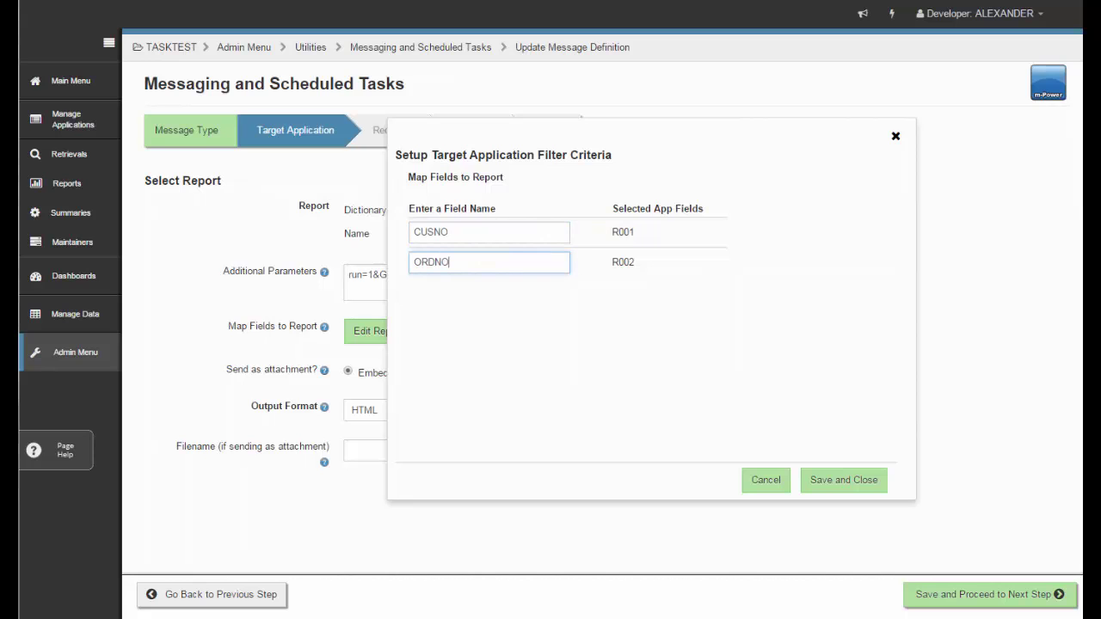
left_click_drag(405, 262, 626, 261)
left_click(634, 261)
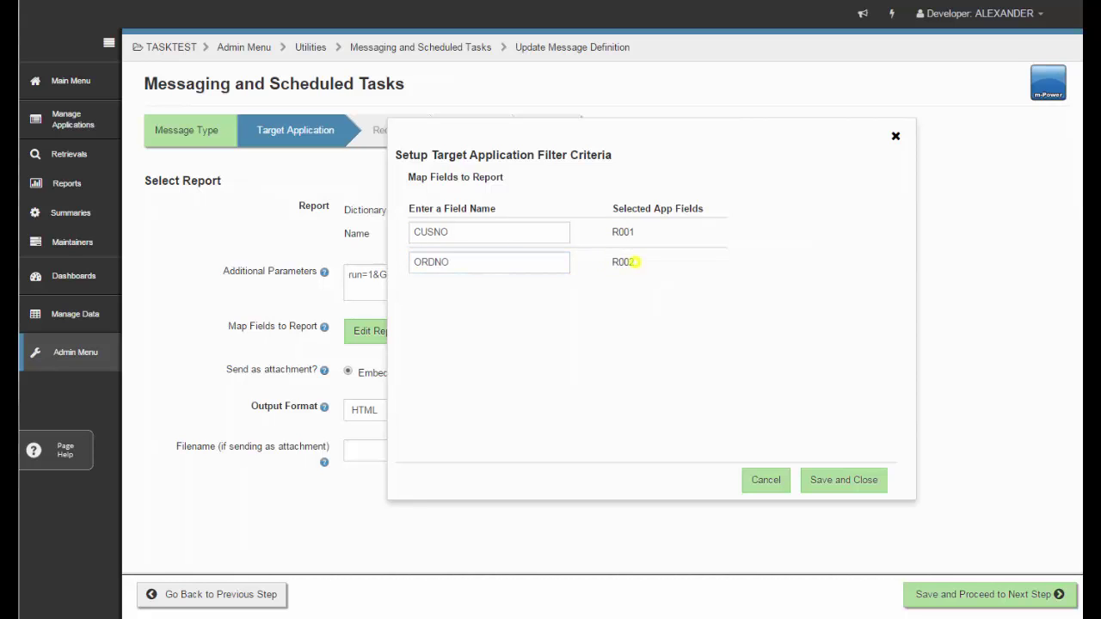
left_click(832, 479)
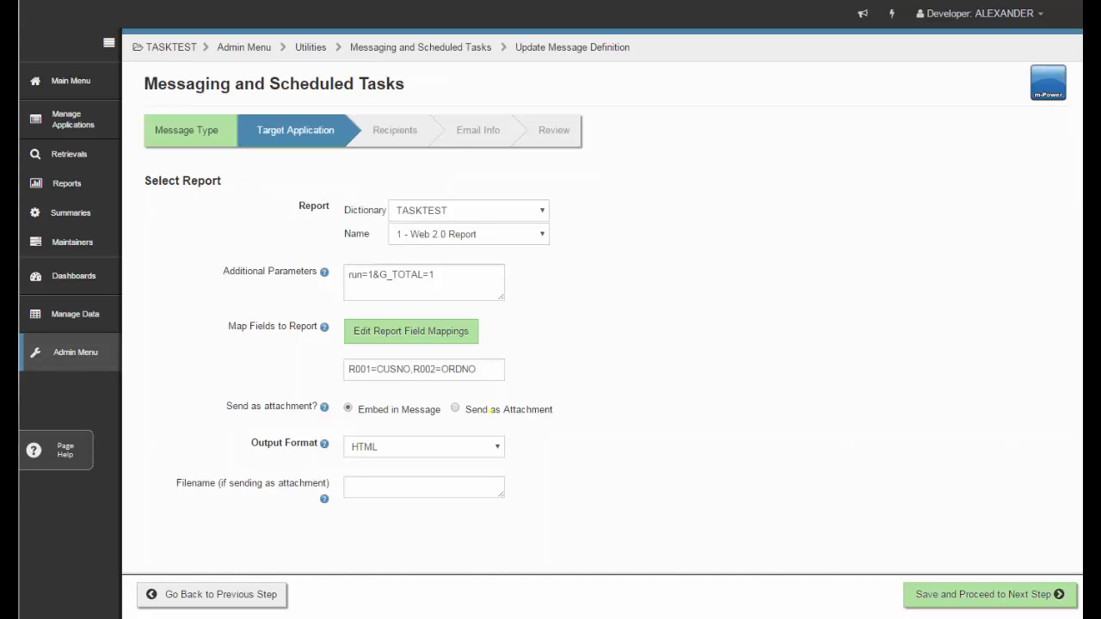
Step: Set the report to be sent as an attachment in PDF output format
left_click(490, 411)
left_click(478, 447)
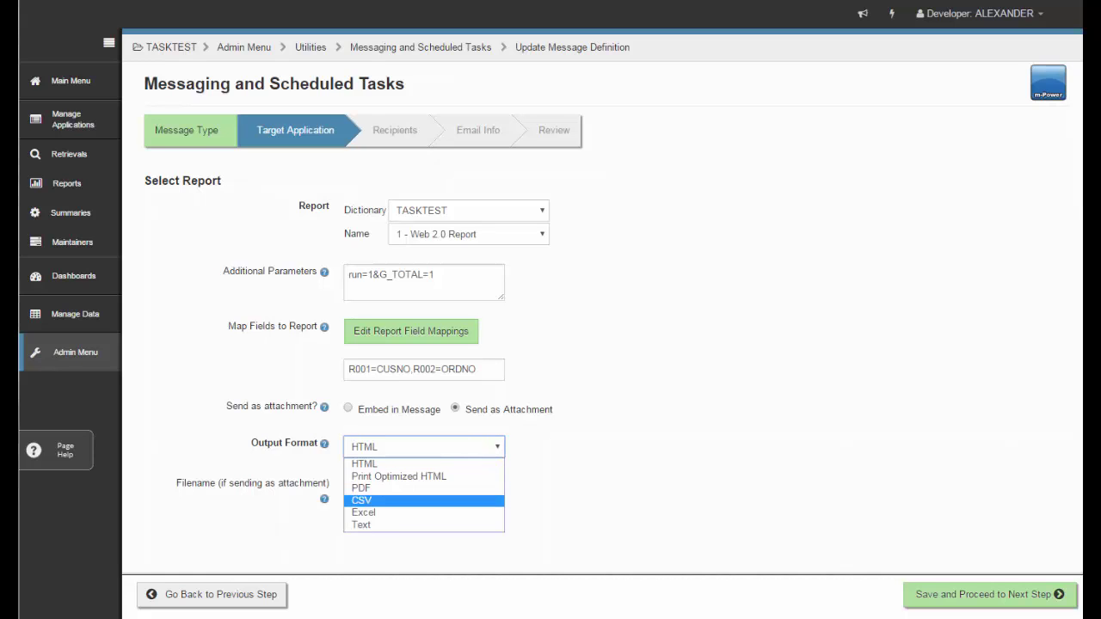
left_click(450, 488)
Step: Enter Invoice_.PDF as the attachment's filename
left_click(461, 490)
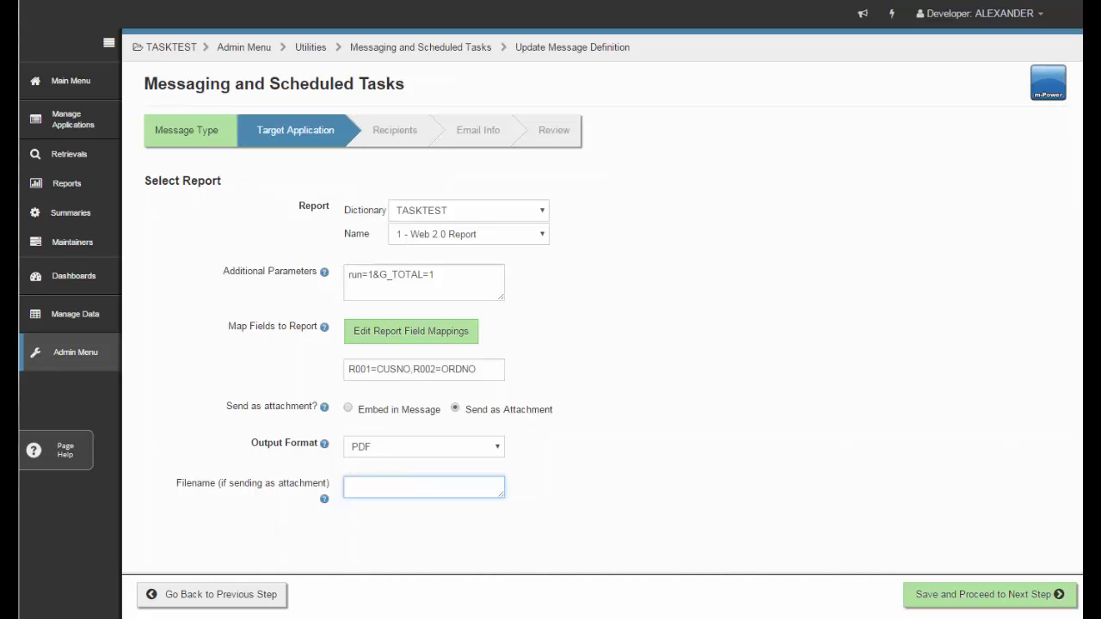
type("IN")
key("BackSpace")
key("BackSpace")
type("Invoice.PDF")
type("_")
Step: Insert the mapped order number variable ${R002} after "Invoice_" in the attachment filename
left_click_drag(475, 369, 441, 369)
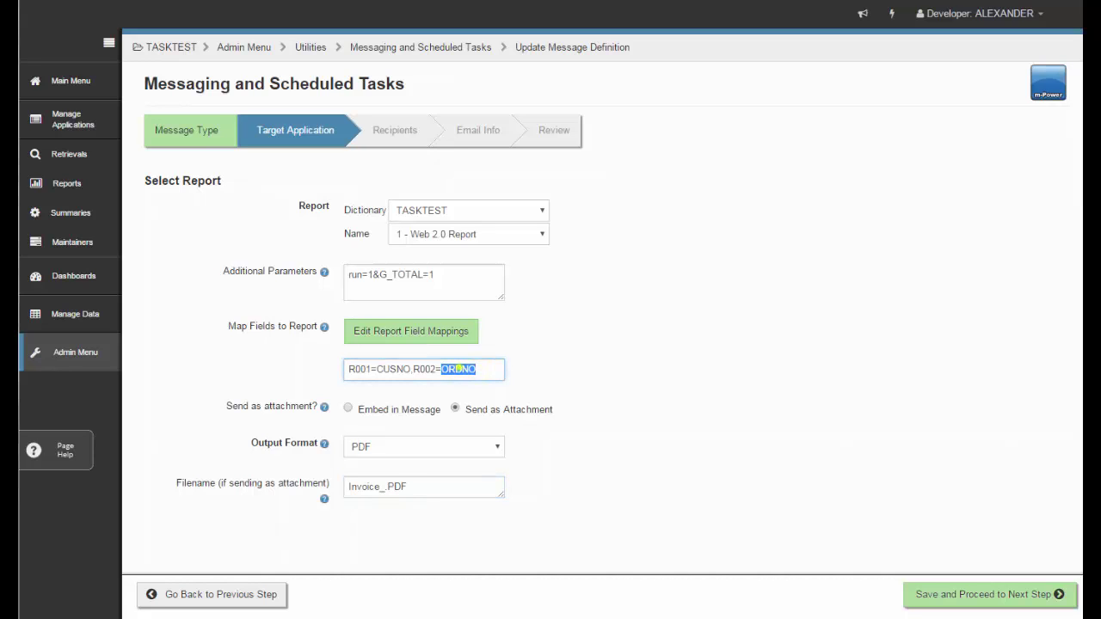
left_click(422, 368)
double_click(423, 368)
left_click(383, 487)
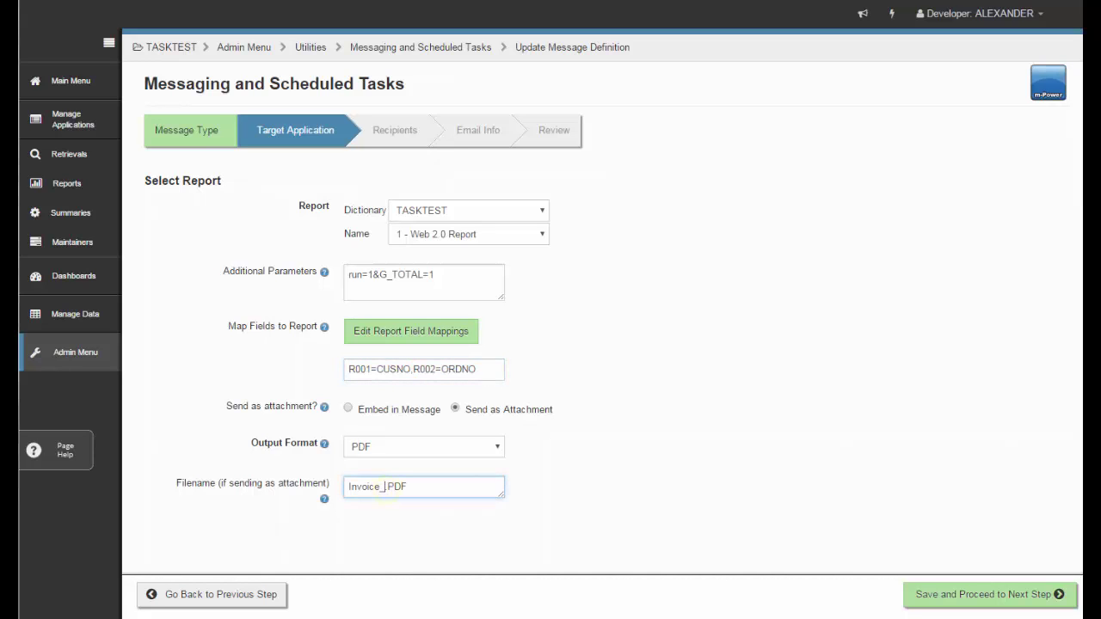
type("${}")
type("r00")
type("2")
double_click(394, 487)
type("R002")
Step: Add _${datestamp} before the .PDF extension in the attachment filename and enlarge its text box
left_click(419, 487)
type("_${R002}_${date")
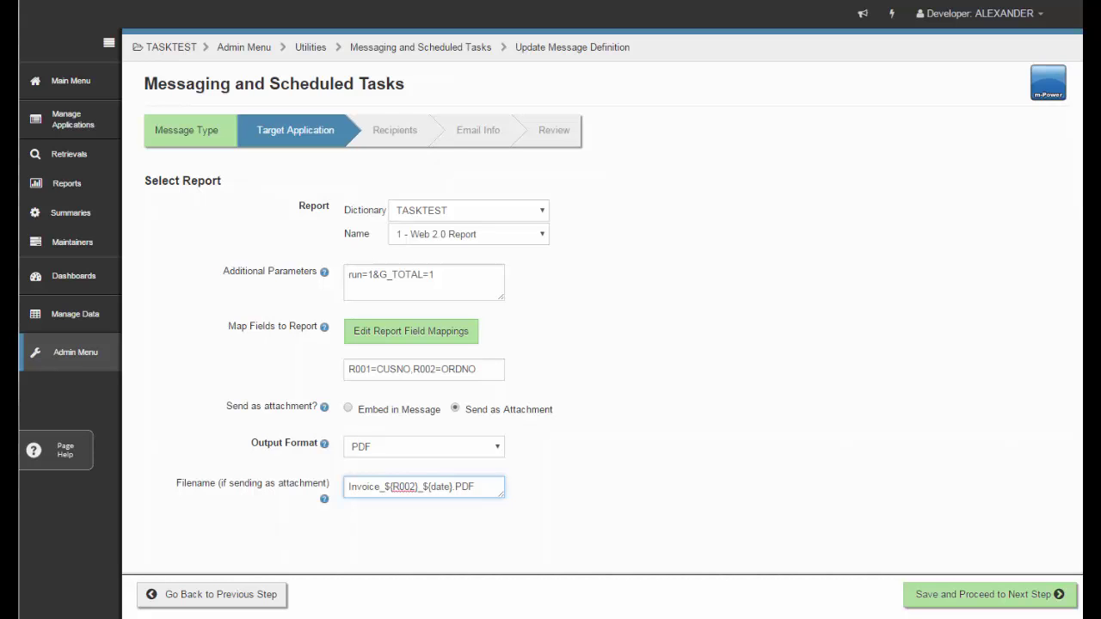
type("tim")
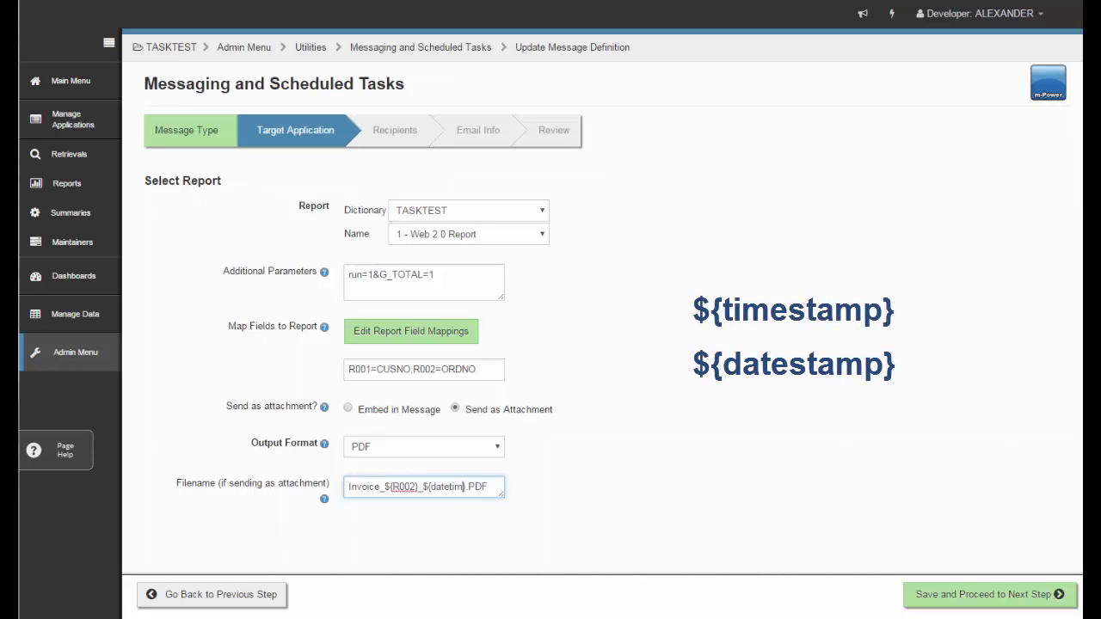
key("BackSpace")
key("BackSpace")
key("BackSpace")
type("stamp")
left_click_drag(501, 495, 519, 504)
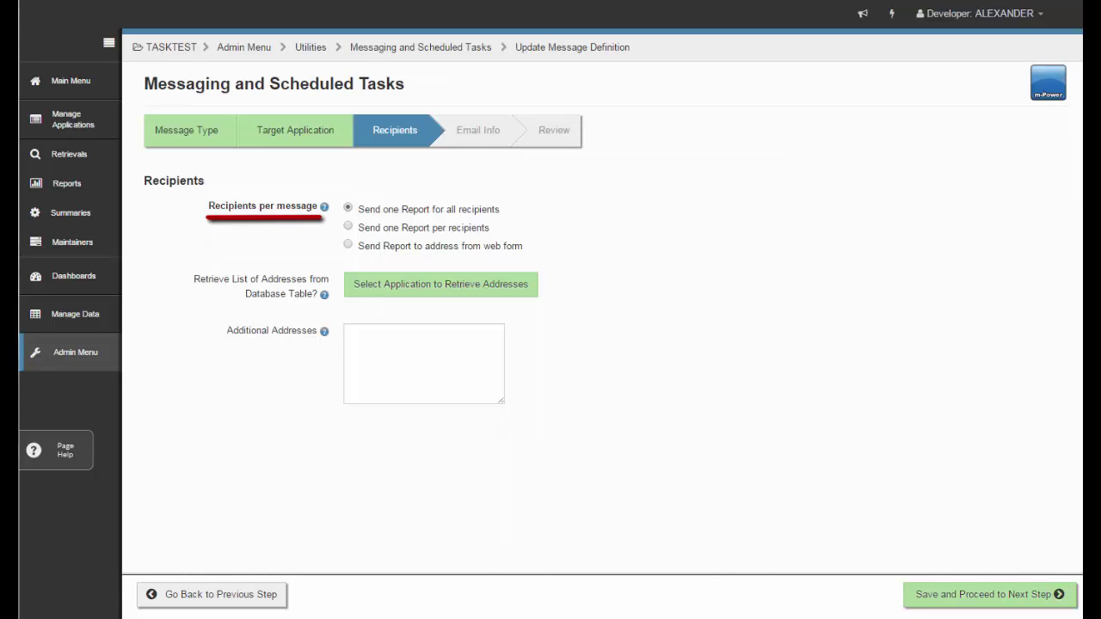
Step: Set the recipients per message to Send Report to address from web form
left_click(453, 226)
left_click(511, 245)
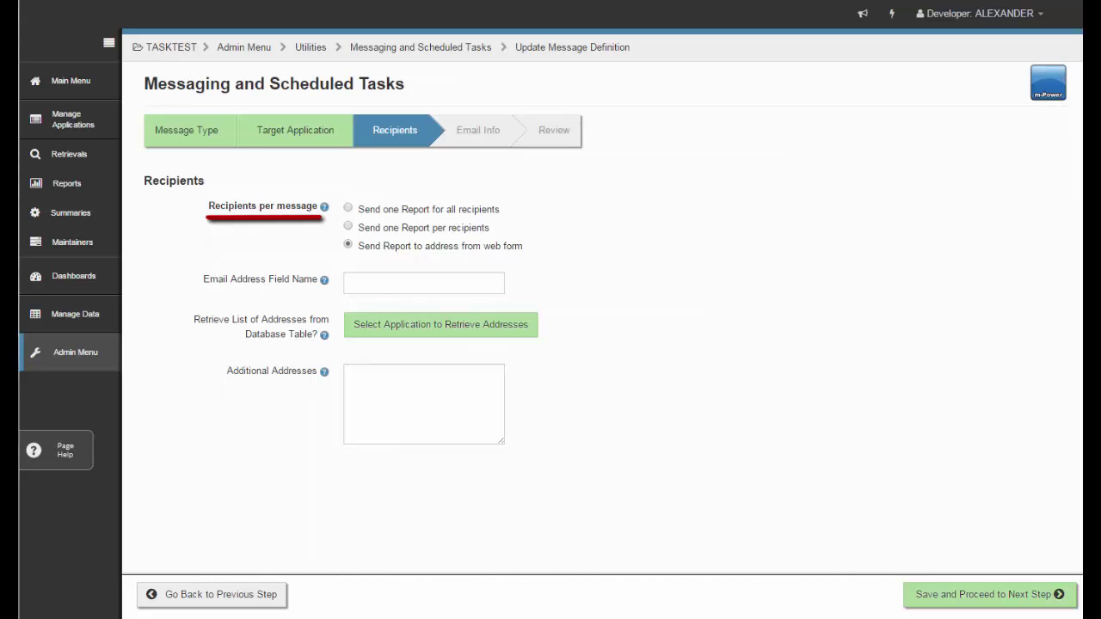
Step: Set the email address field name to EMAIL
left_click(364, 279)
type("ema")
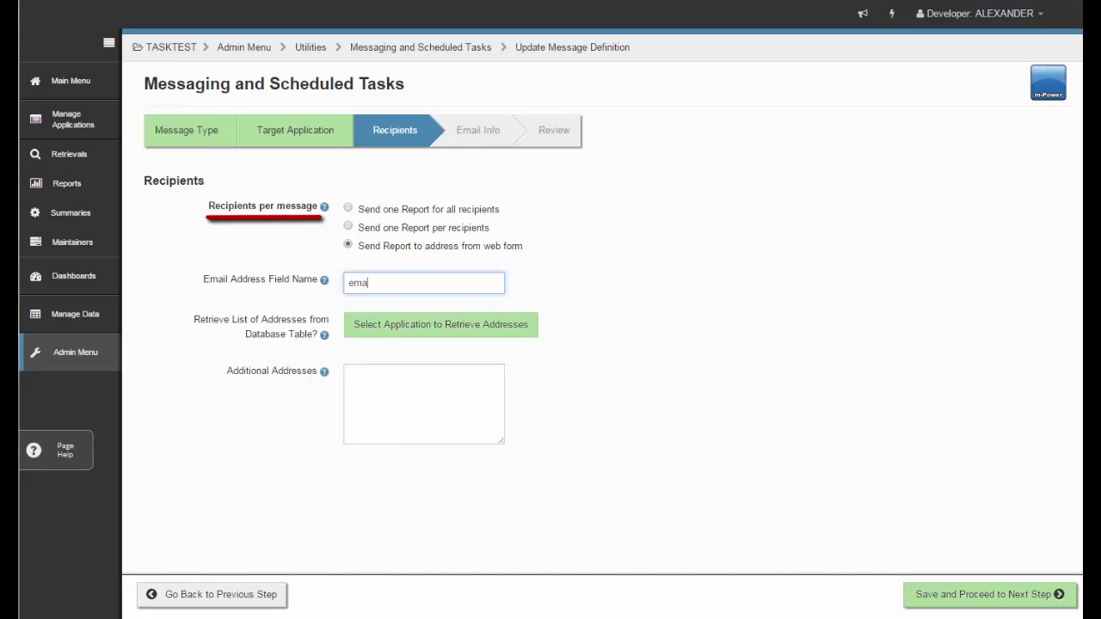
key("BackSpace")
key("BackSpace")
key("BackSpace")
type("EMAIL")
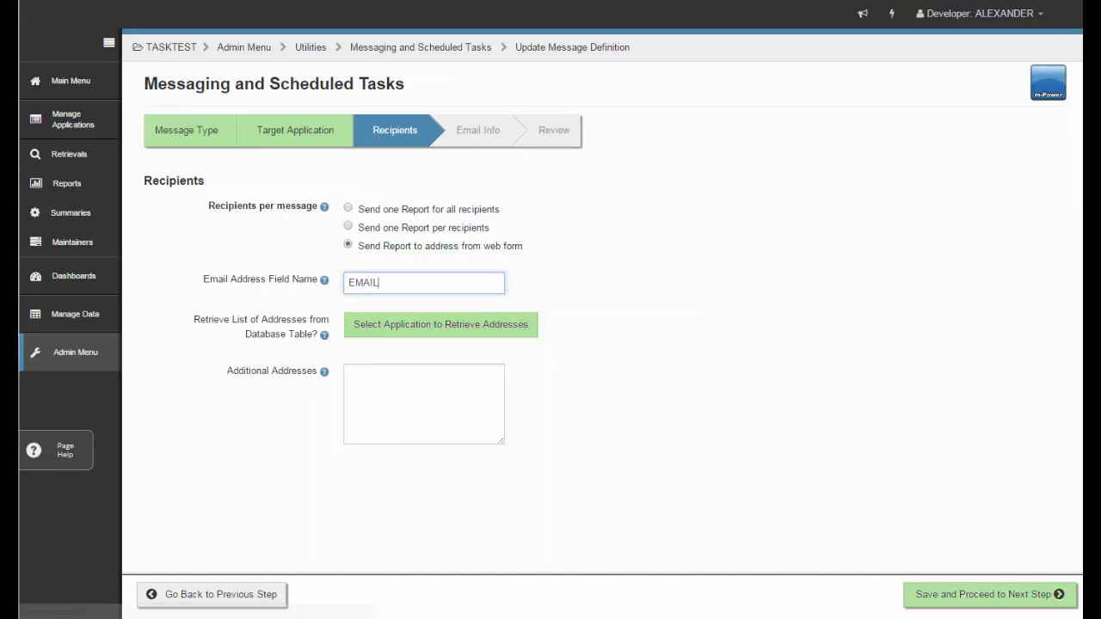
Step: Enter two comma-separated email addresses as the additional addresses for the message
left_click(443, 385)
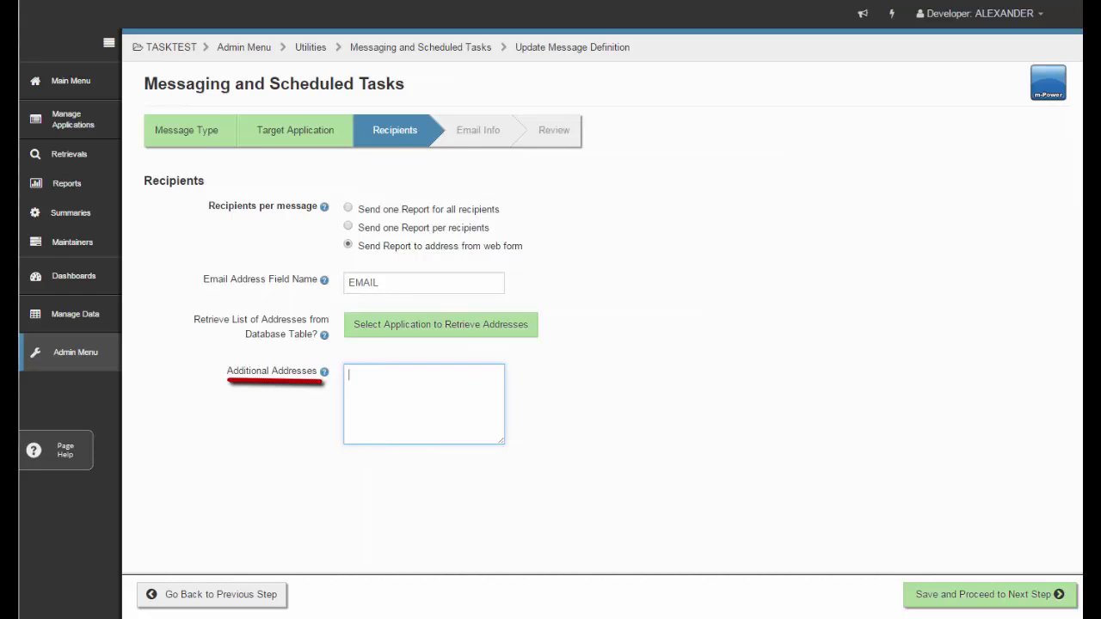
type("email@address, email")
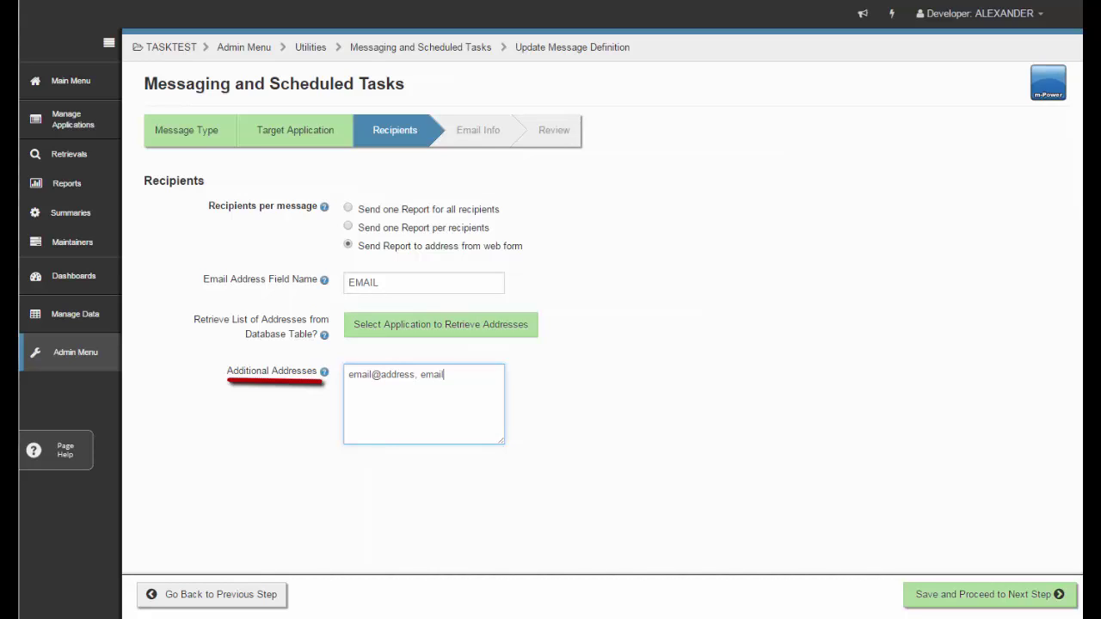
type("2@address.com")
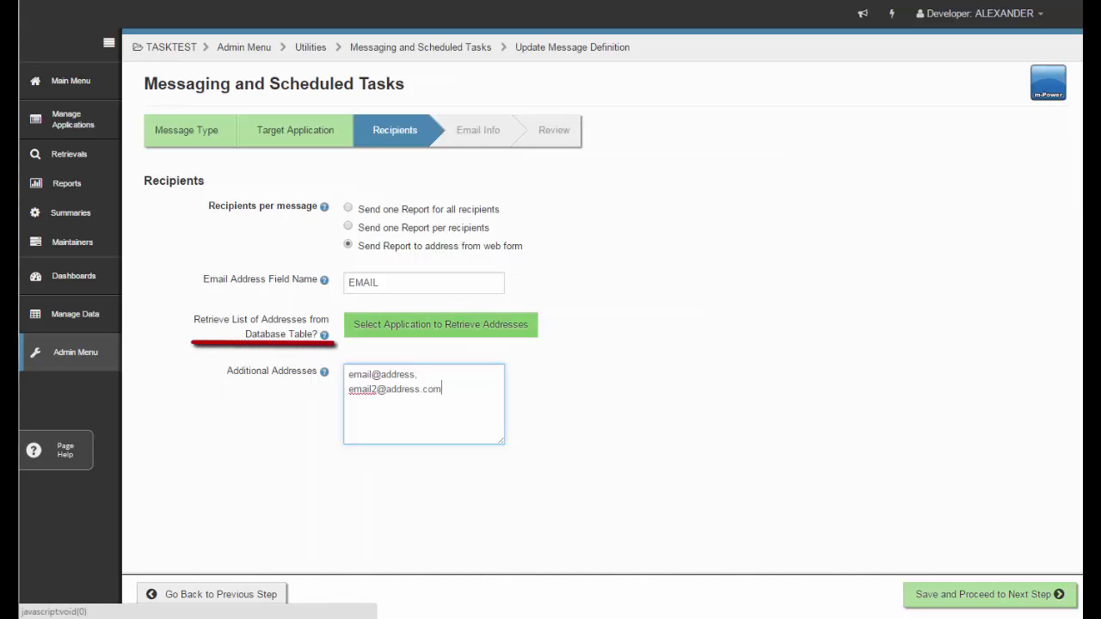
Step: Select the TASKTEST dictionary and its 4 - Employee Dist List application as the address distribution list lookup
left_click(466, 324)
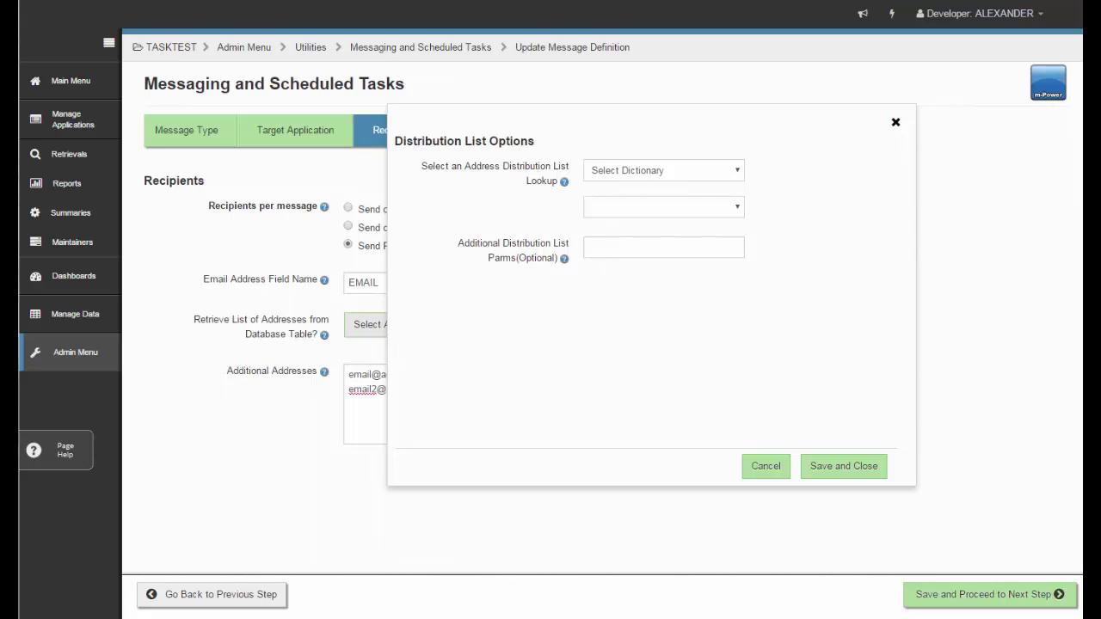
left_click(690, 170)
scroll(738, 199, "down", 5)
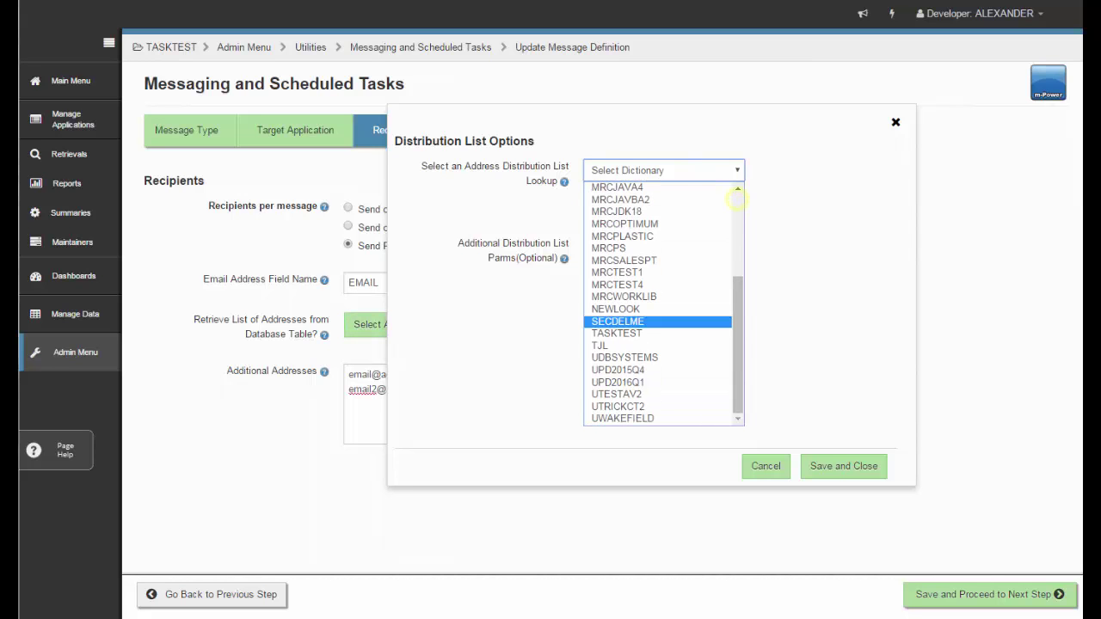
left_click(659, 333)
left_click(654, 207)
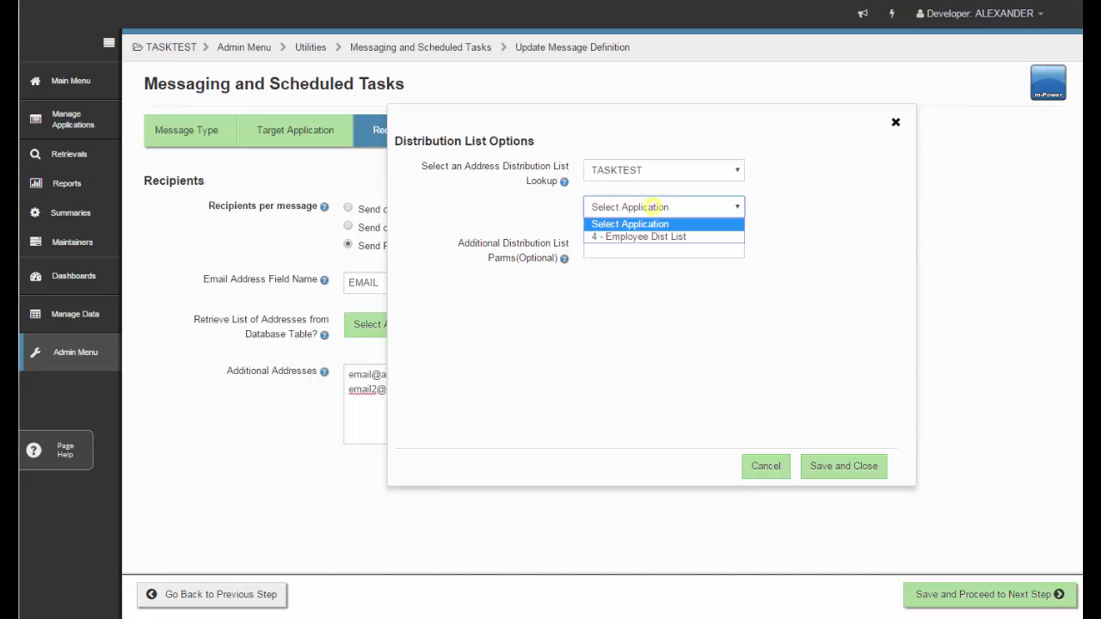
left_click(644, 236)
Step: Add DEPT=ADMIN as the additional distribution list parameter and save the distribution list options
left_click(659, 246)
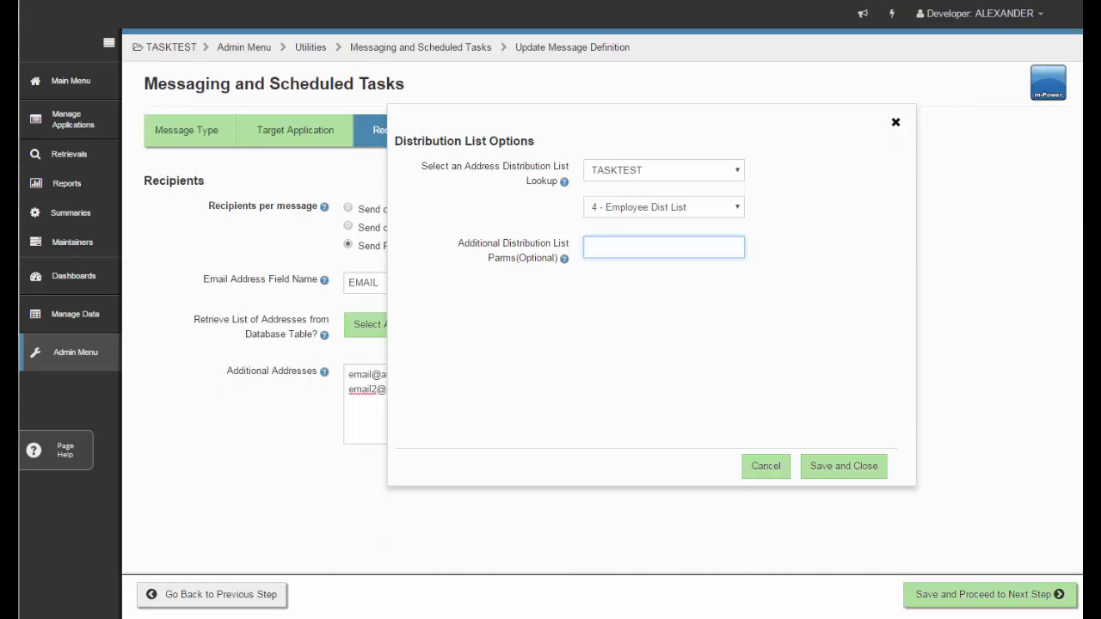
type("DEPT=ADMIN")
left_click(831, 465)
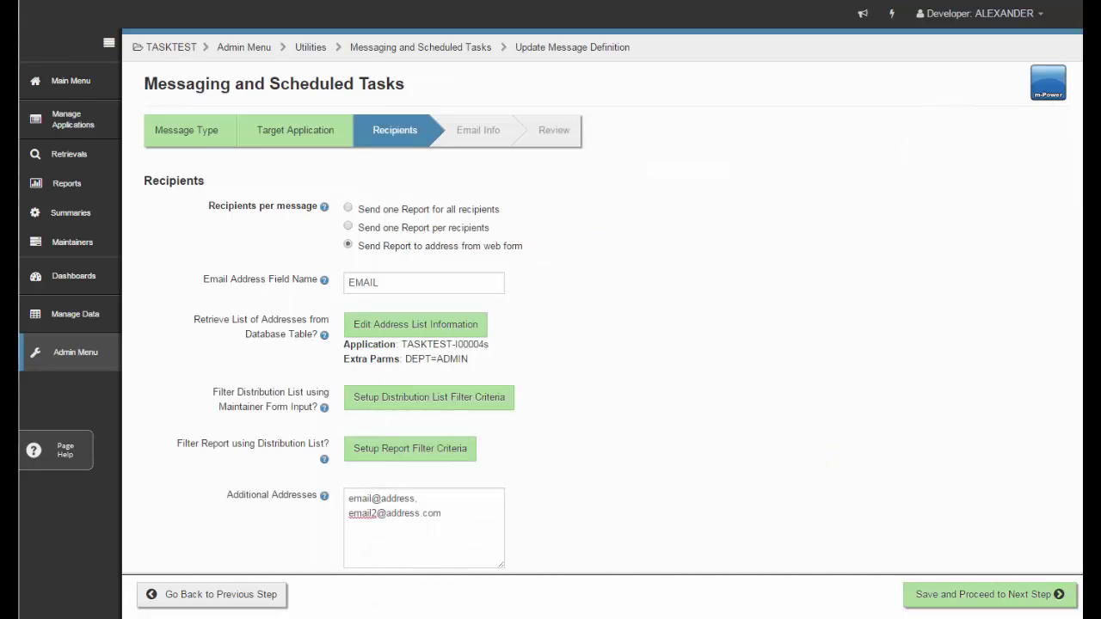
Step: Filter the distribution list by maintainer form input, mapping field name USERID to ID User ID, and save the criteria
scroll(551, 310, "down", 1)
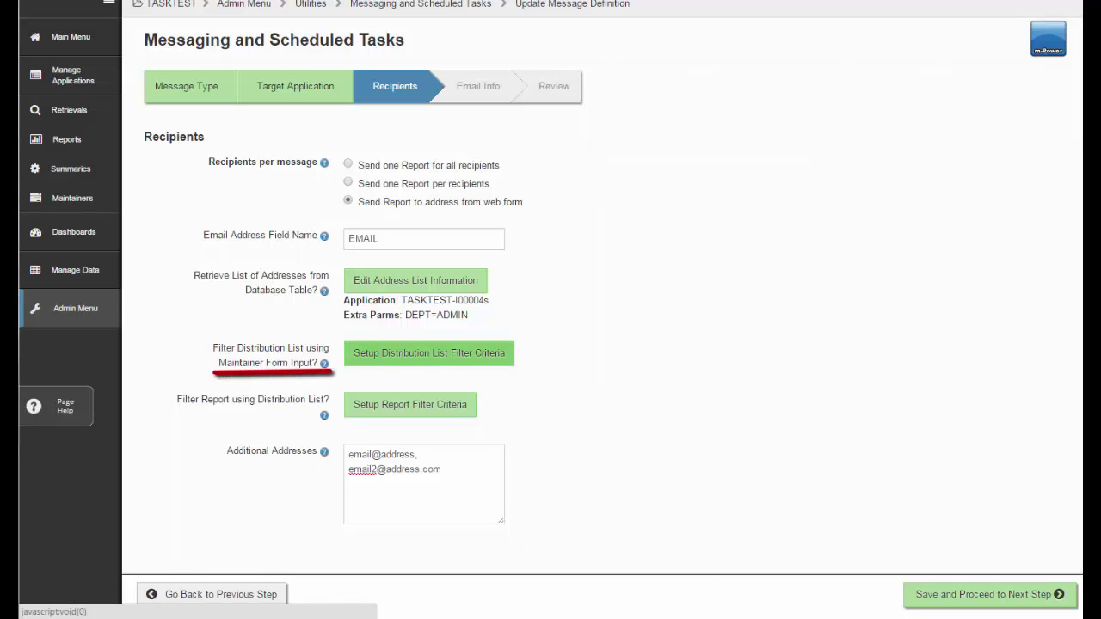
left_click(417, 354)
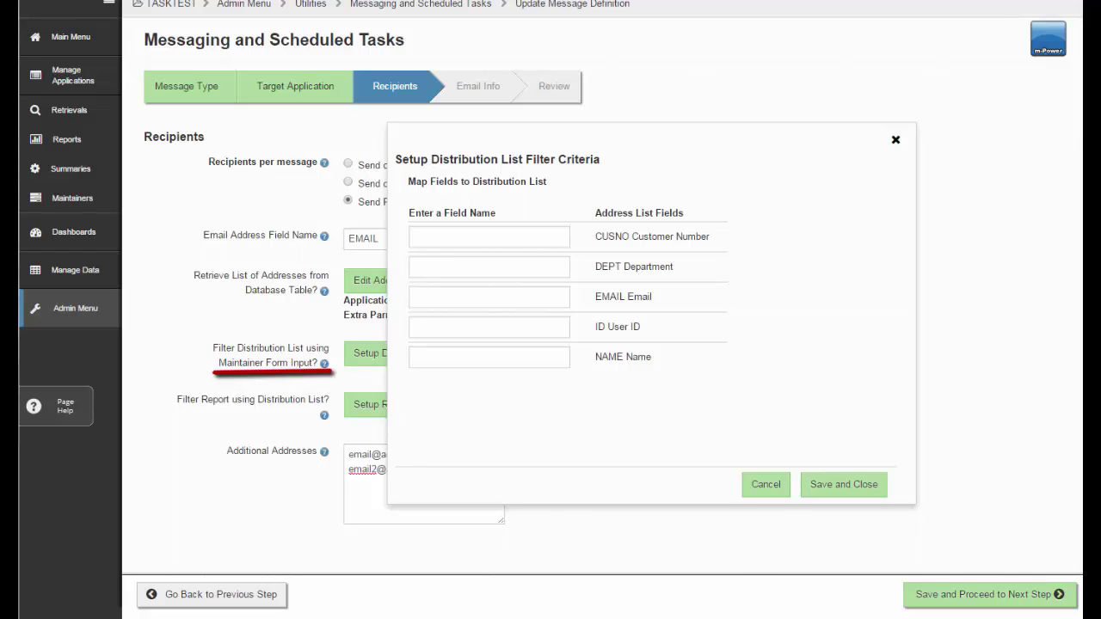
left_click(813, 280)
left_click(492, 326)
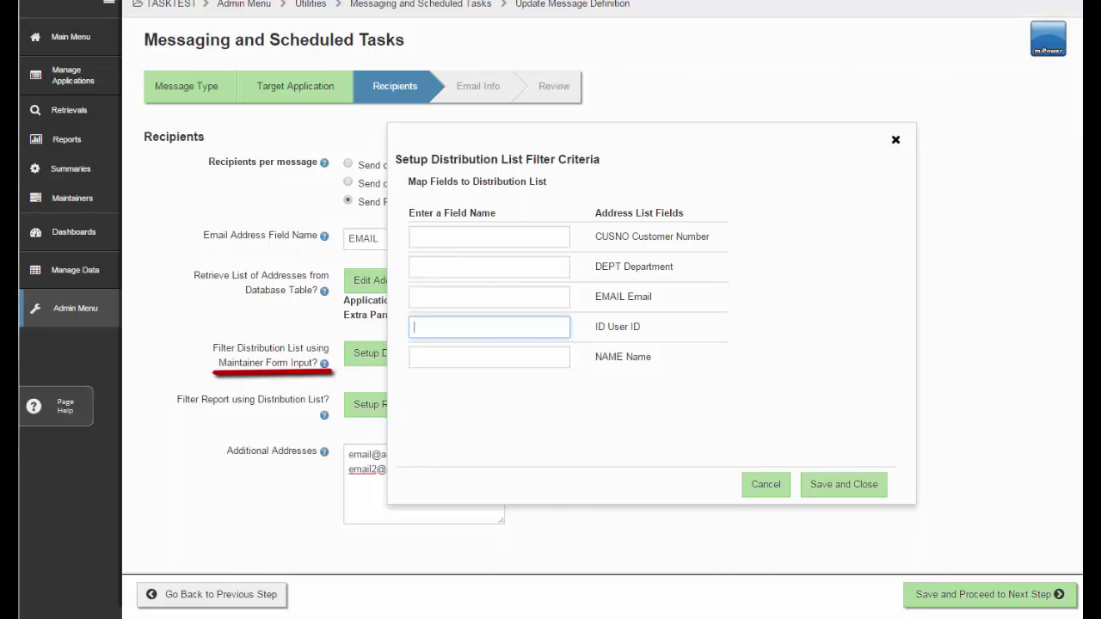
type("USERID")
left_click(848, 482)
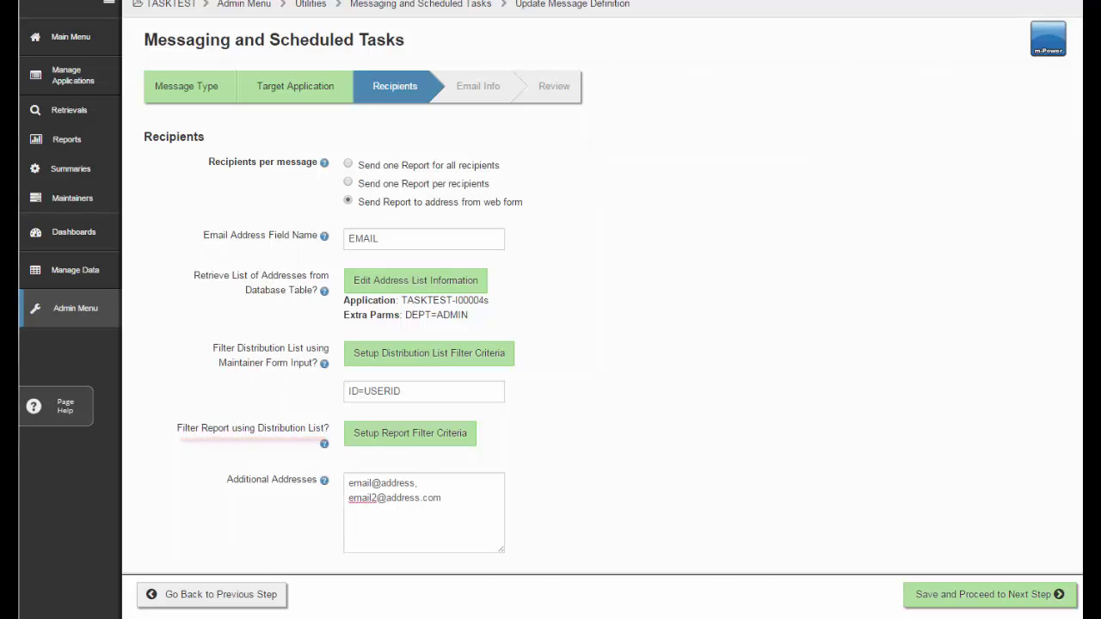
Step: Change the recipients per message to Send one Report per recipients and filter the report by mapping CUSNO to R001
left_click(395, 183)
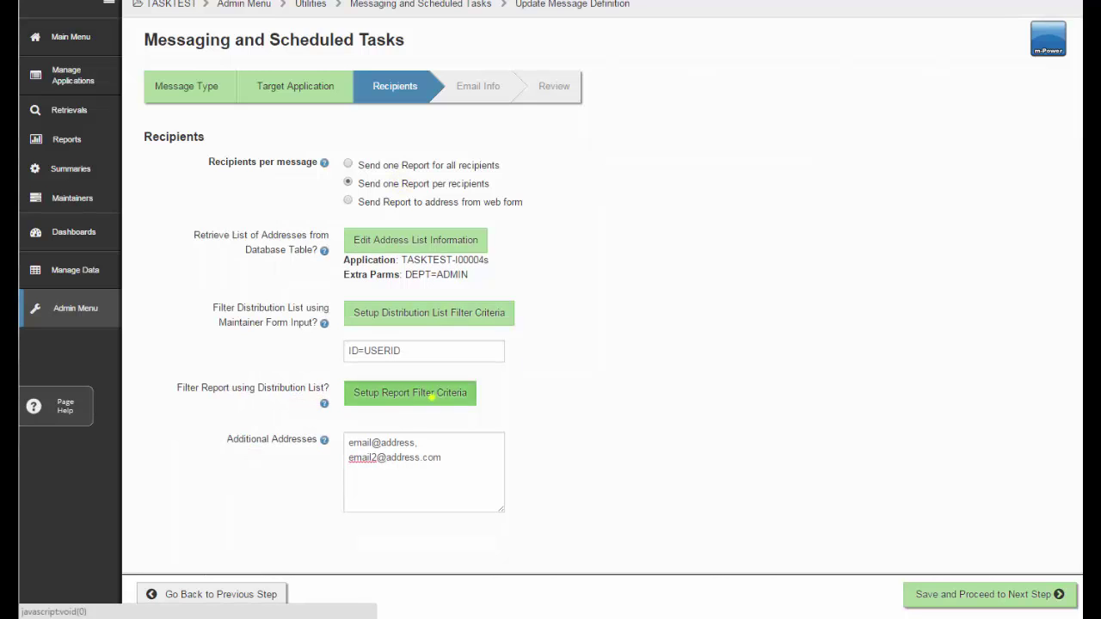
left_click(430, 394)
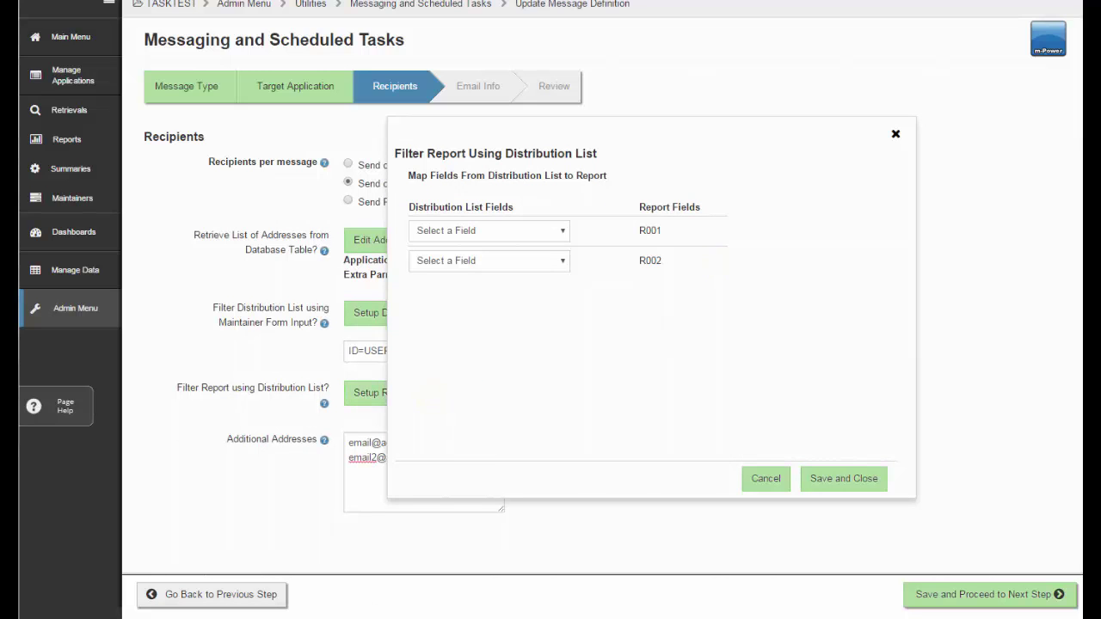
left_click(489, 230)
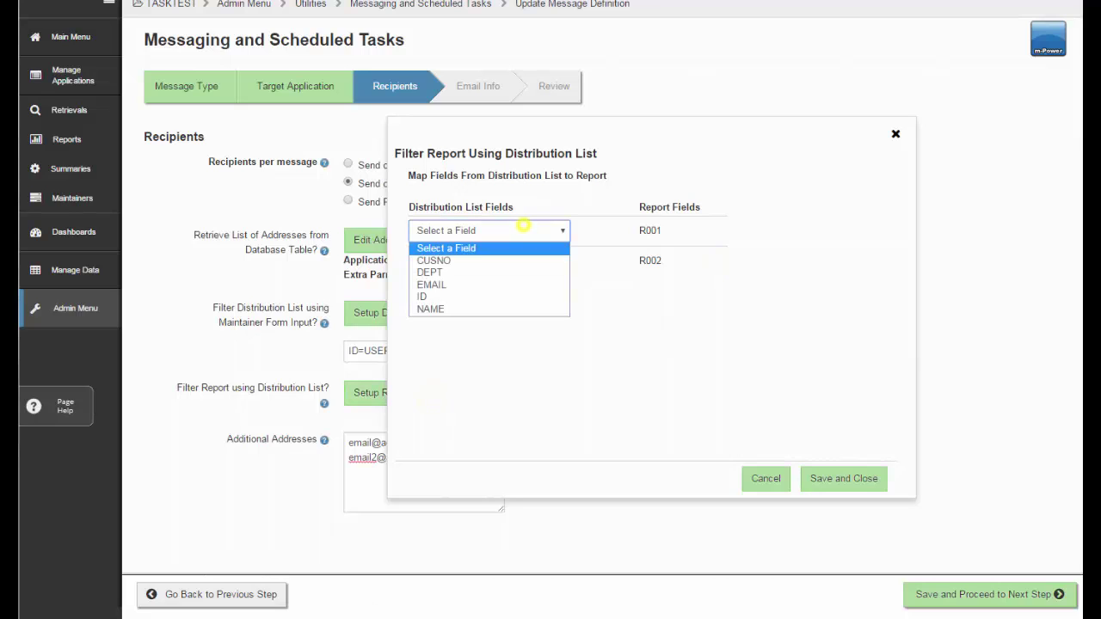
left_click(491, 260)
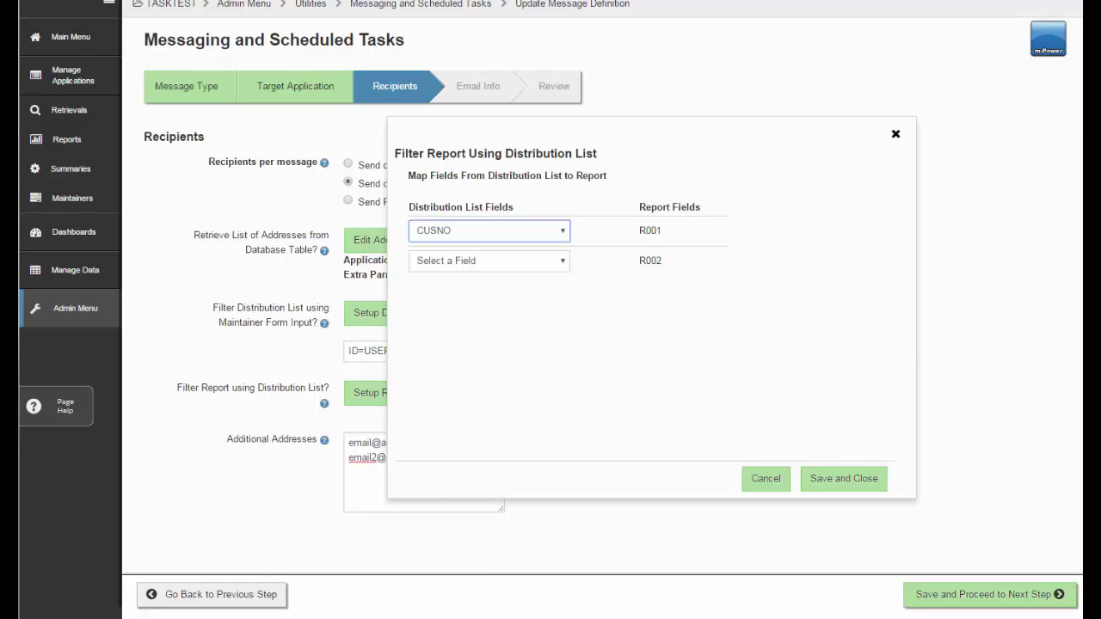
left_click(619, 146)
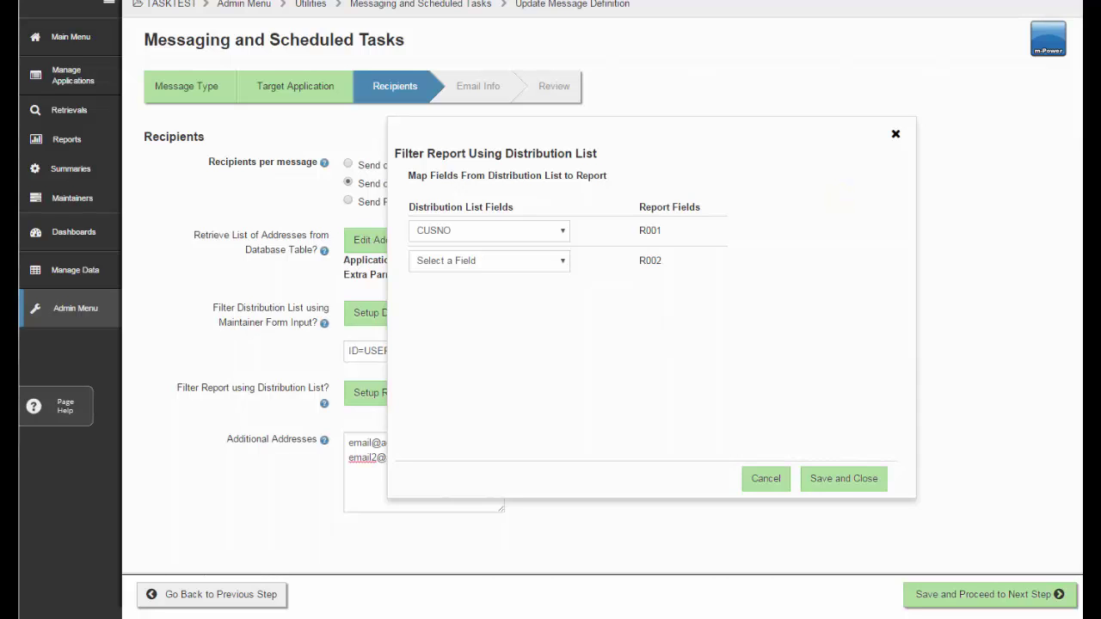
left_click(821, 477)
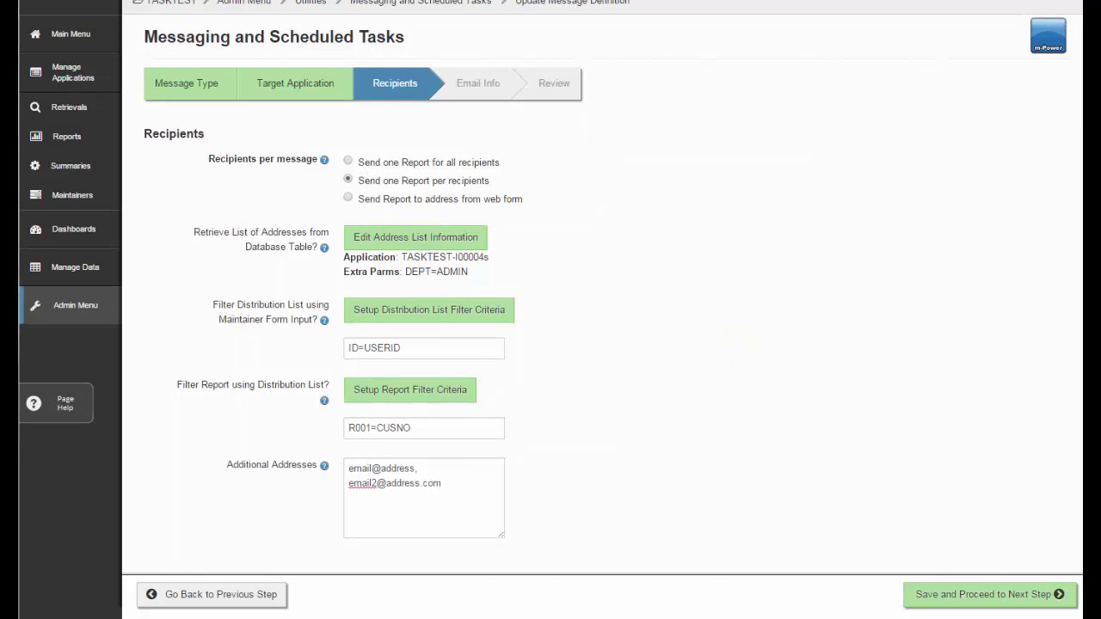
Step: Save the recipients and set the message subject to Invoice_${ORDNO} in the email information
left_click(938, 593)
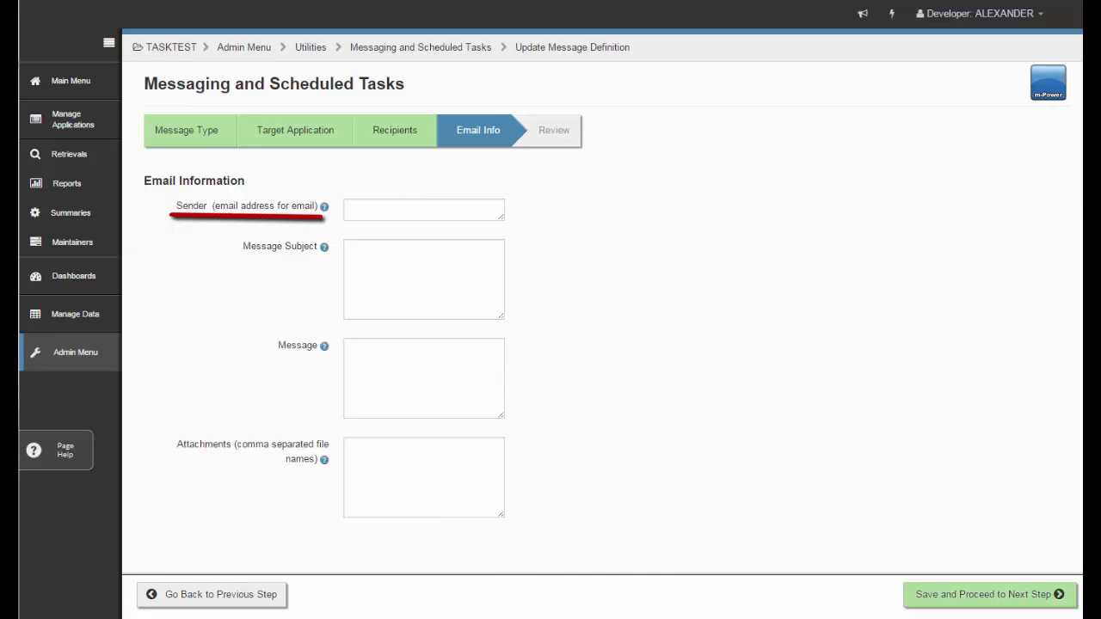
left_click(368, 206)
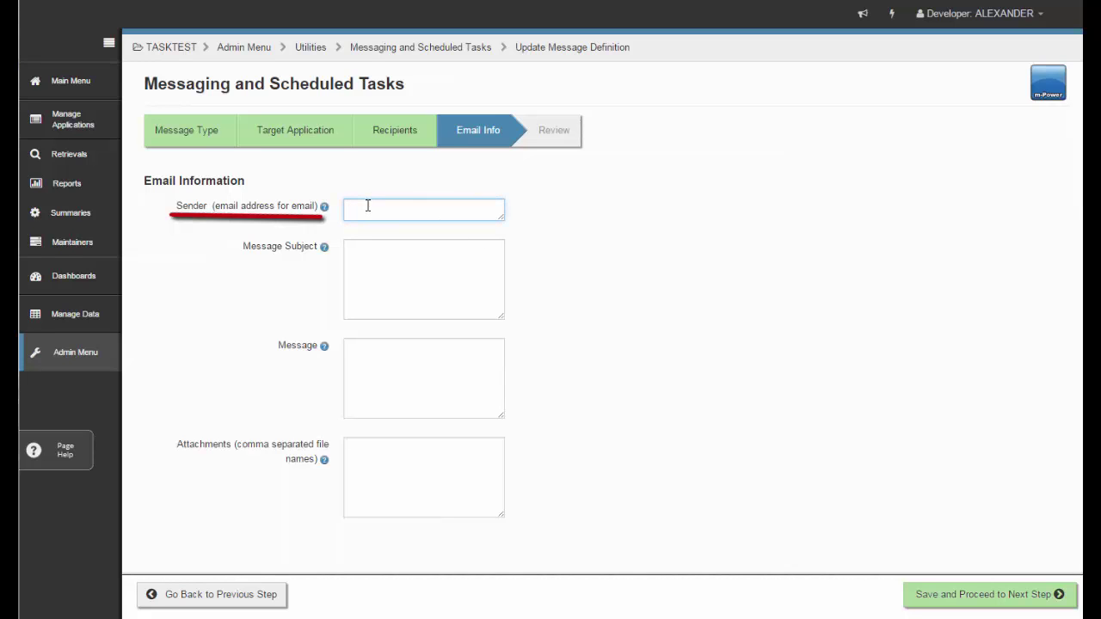
left_click(364, 250)
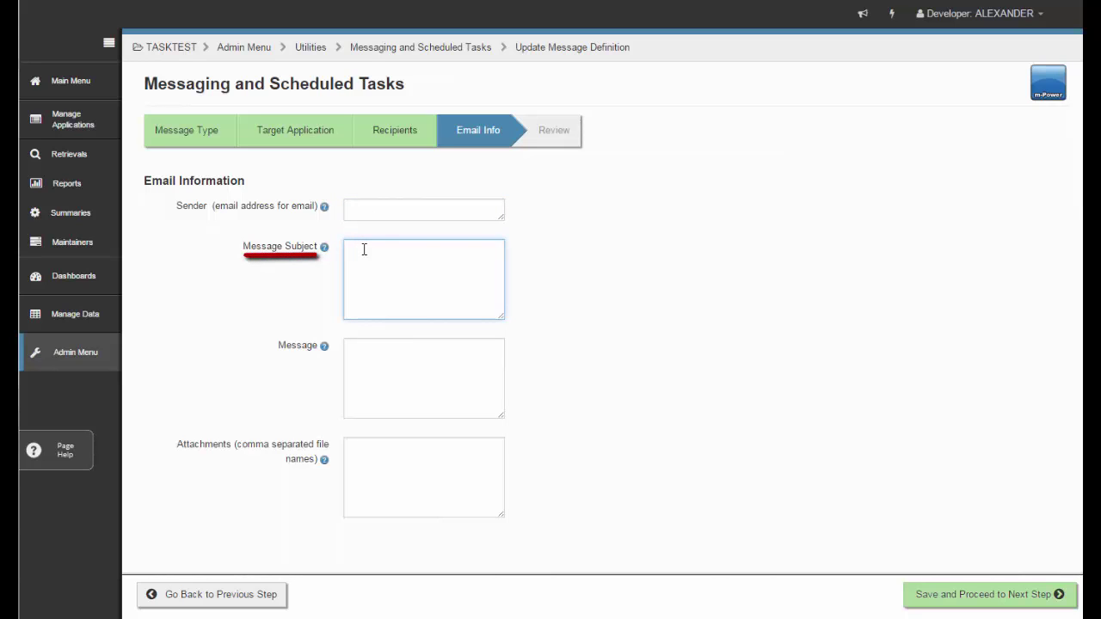
type("In")
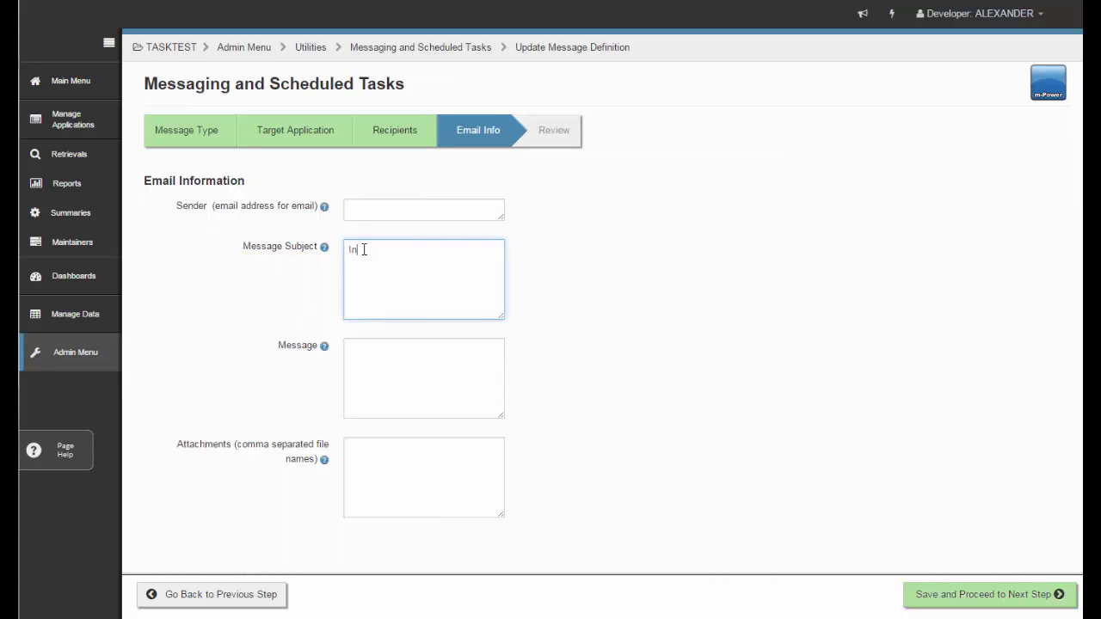
type("voice_")
type("${}")
type("ORDNO")
Step: Leave the message body and attachments empty, proceed to the review and save the task to its task group
left_click(422, 395)
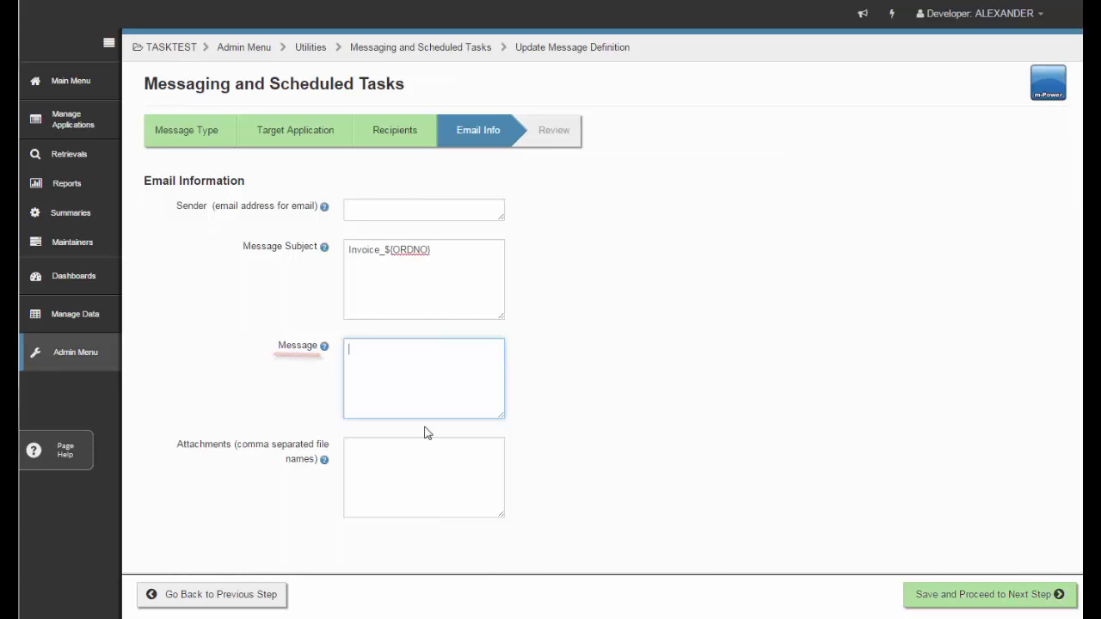
left_click(425, 467)
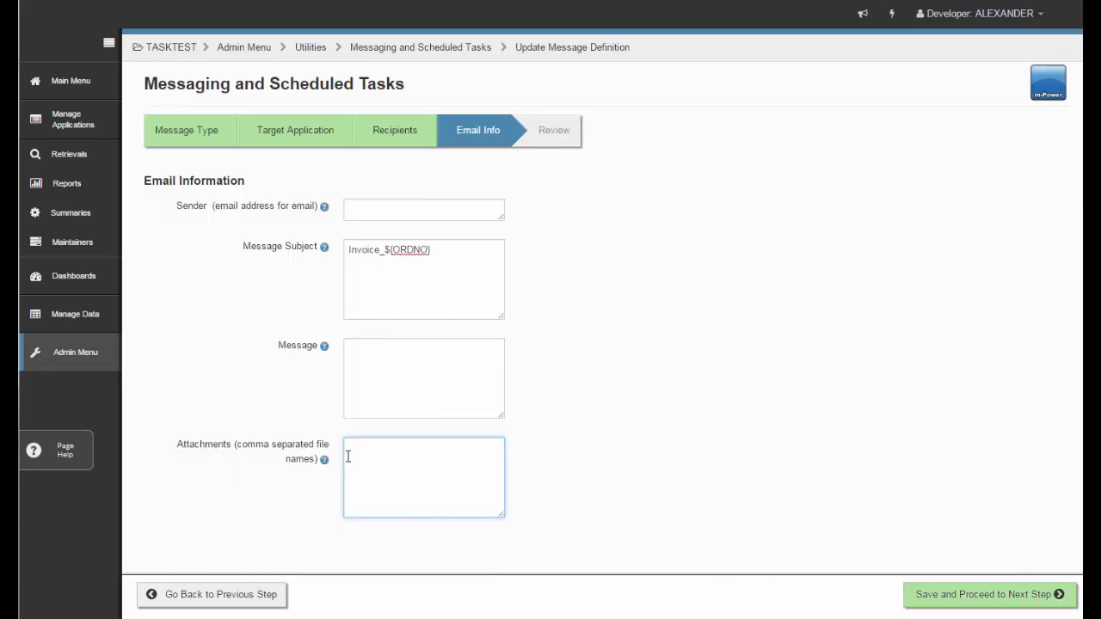
mouse_move(324, 463)
left_click(958, 600)
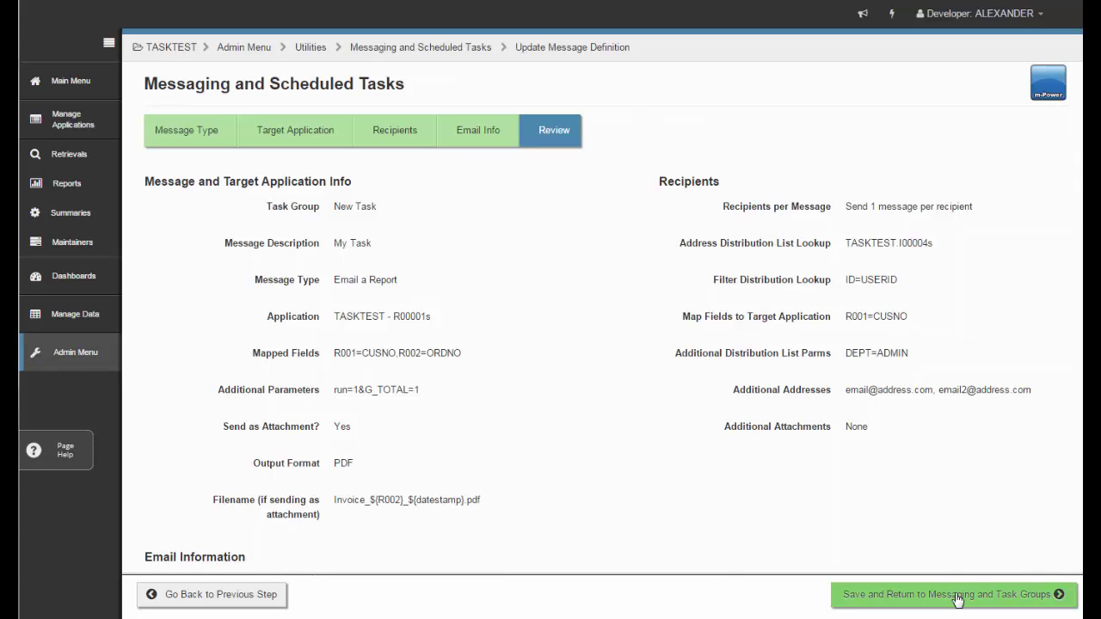
left_click(958, 595)
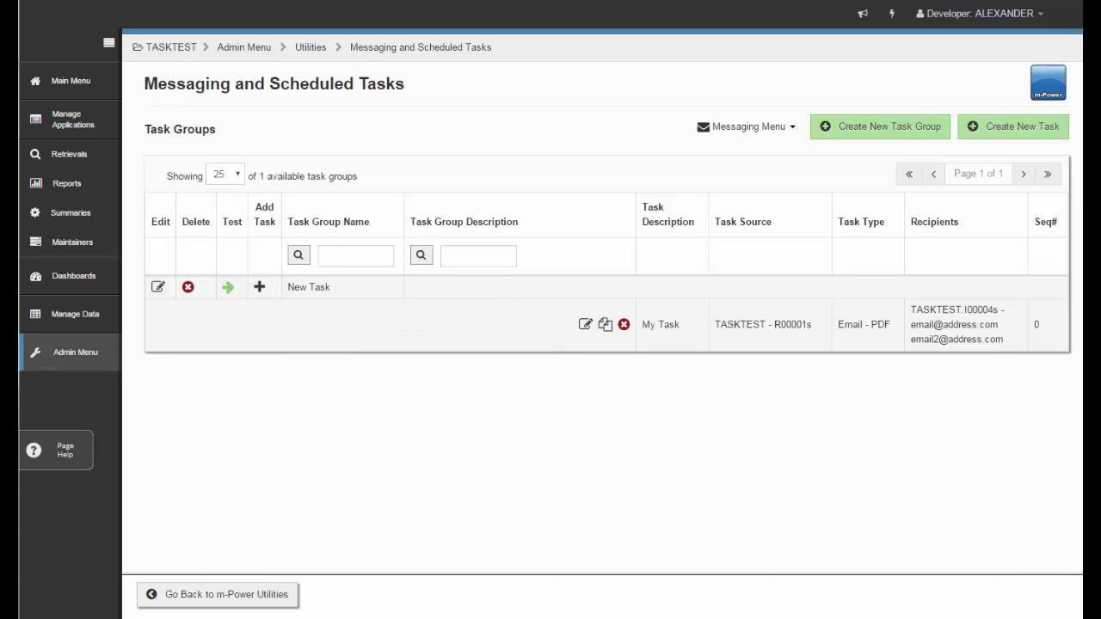
double_click(1036, 324)
left_click(1039, 351)
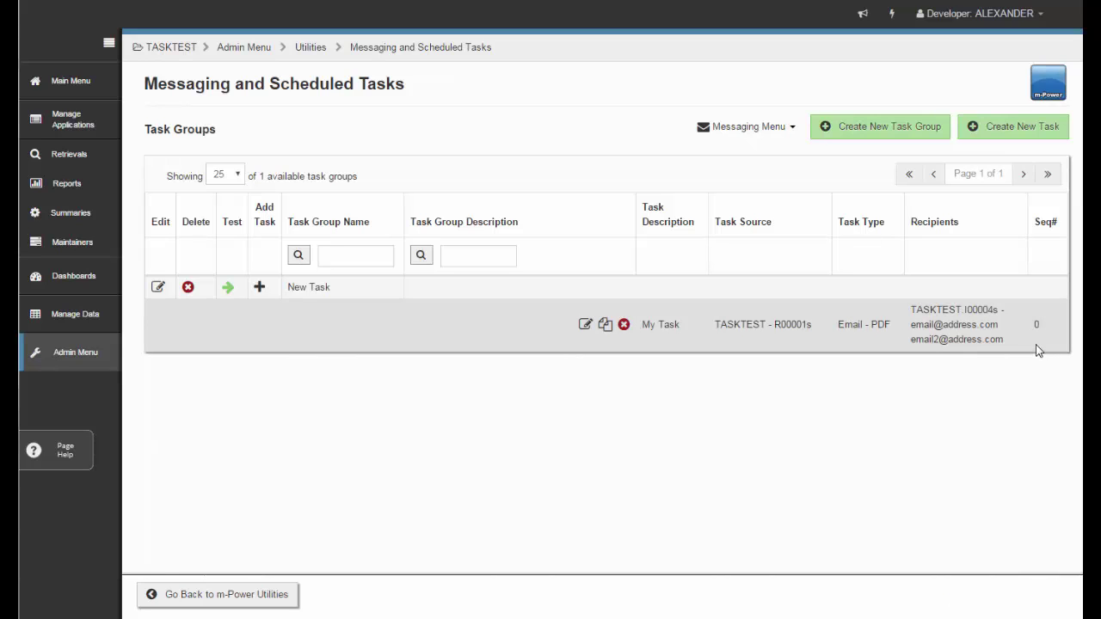